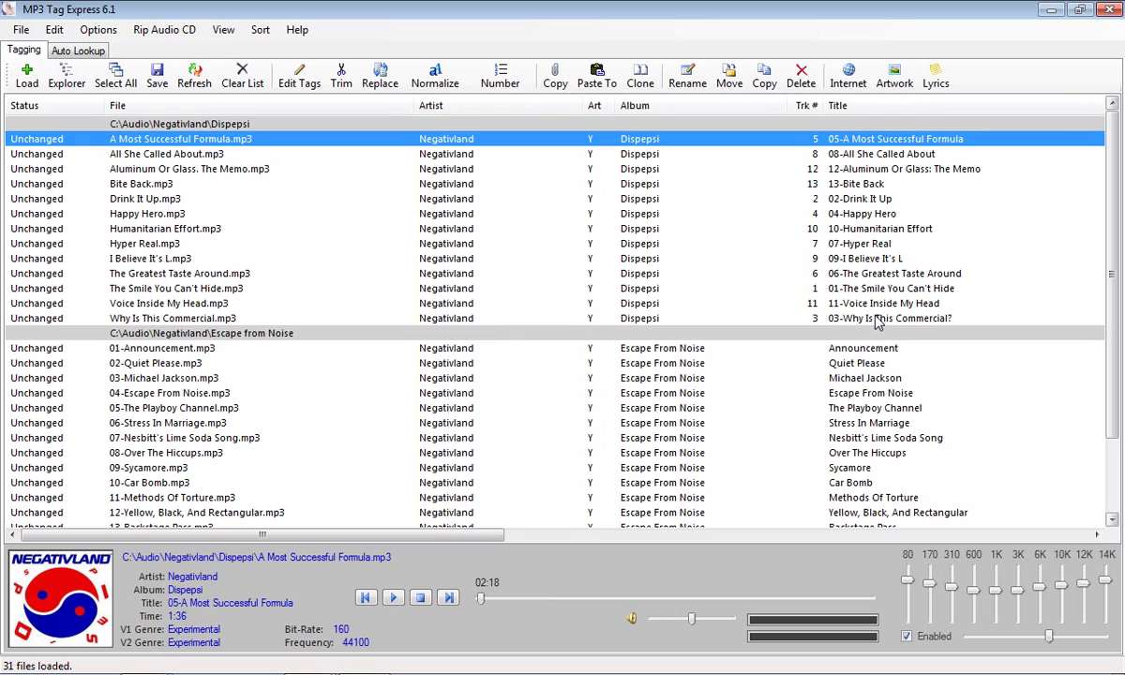
Step: Select all 13 Dispepsi tracks and sort them by track number
left_click(876, 321, "shift")
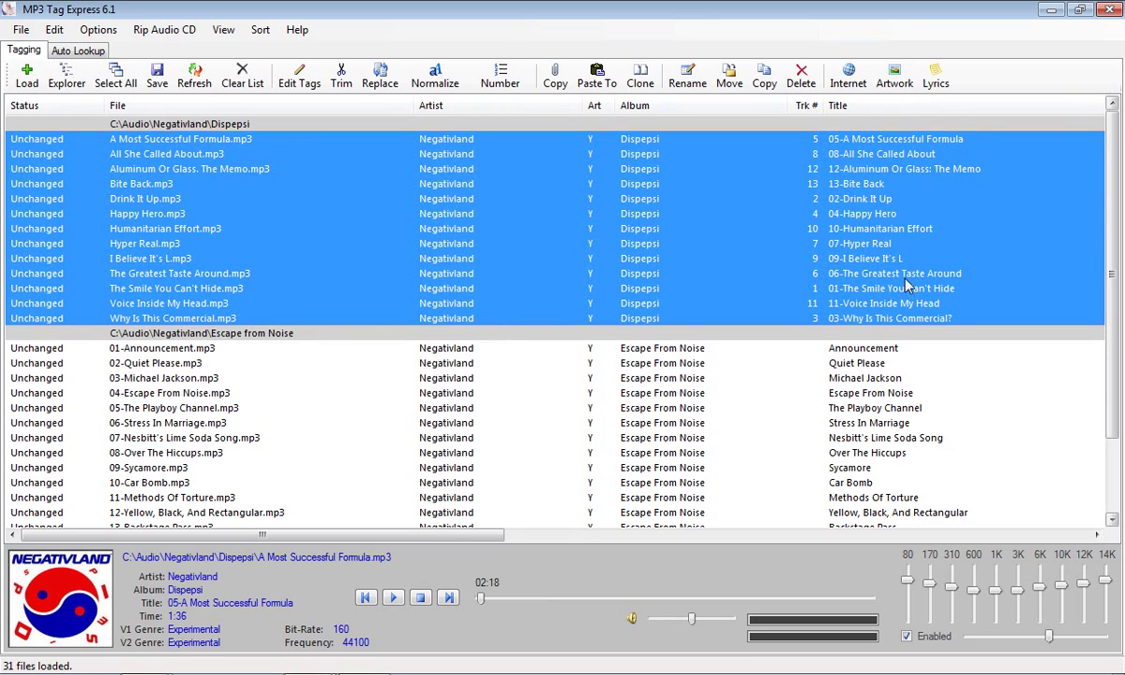
left_click(510, 84)
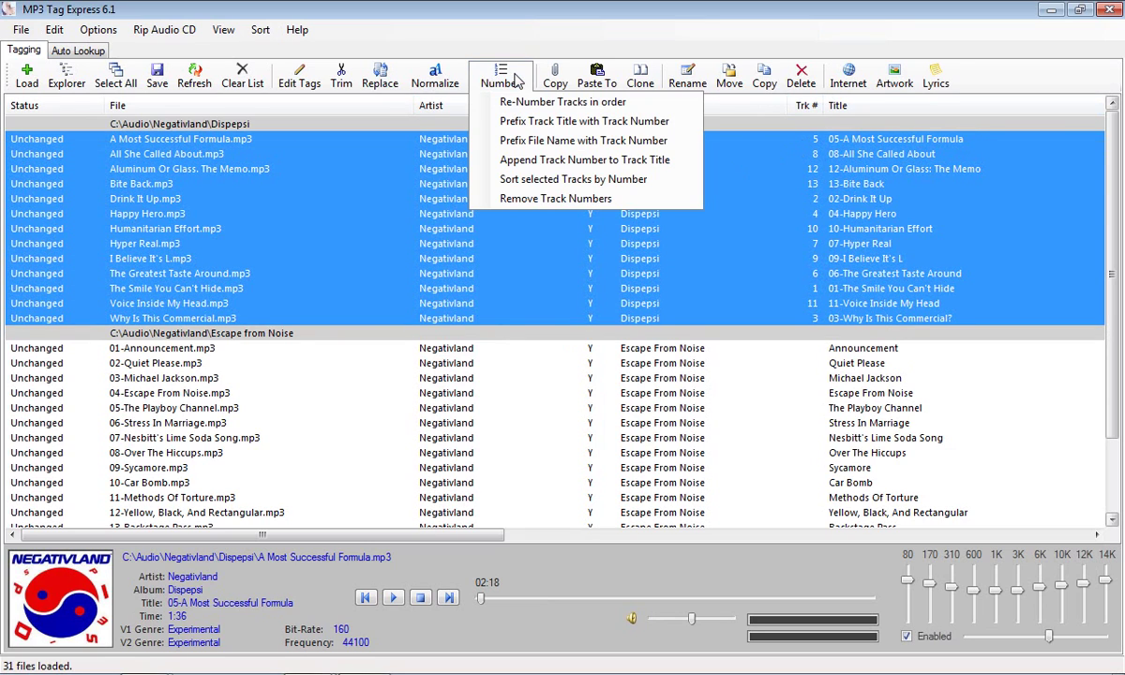
left_click(539, 179)
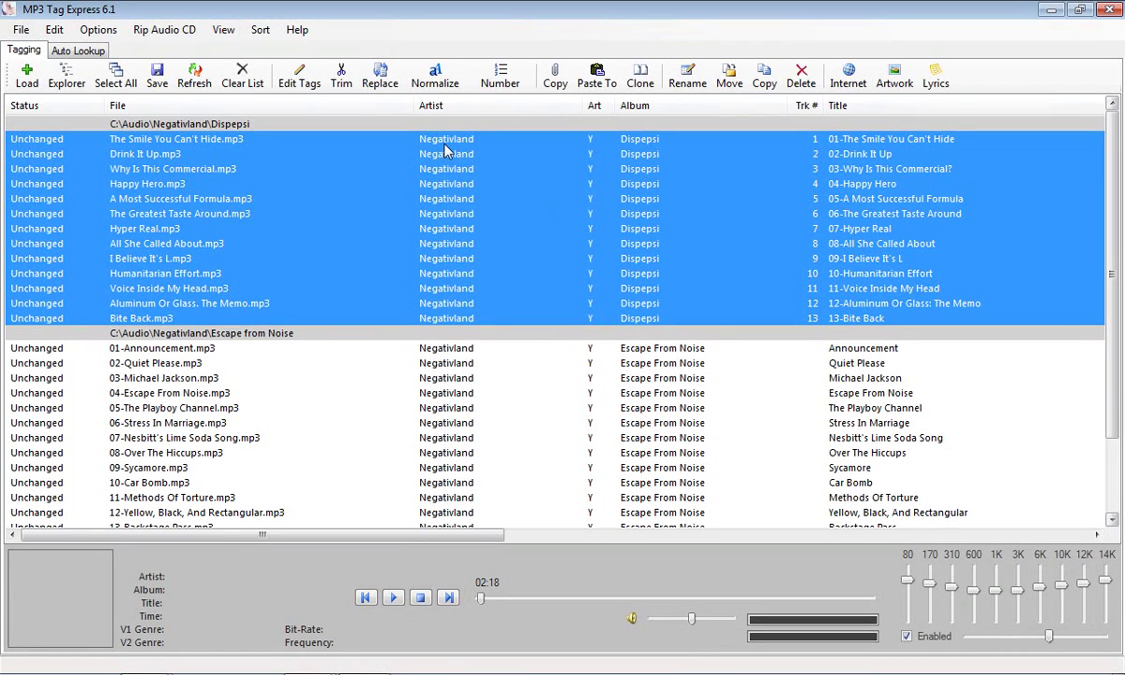
Step: Prefix the Dispepsi file names with their track numbers and save the 13 files
left_click(507, 85)
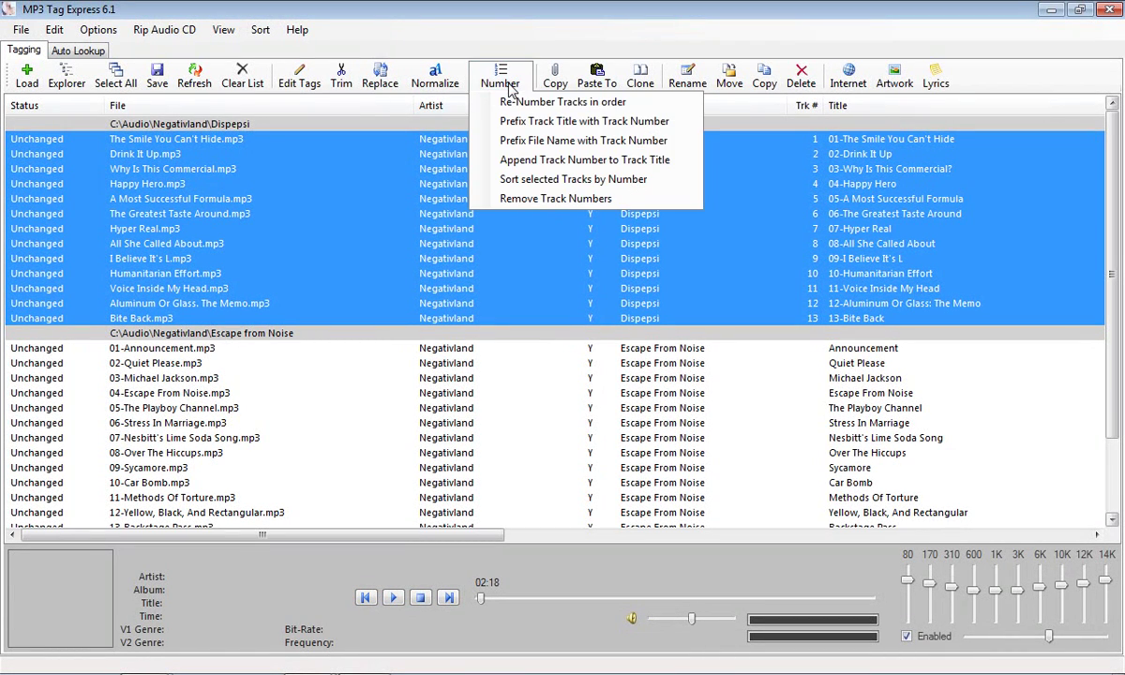
left_click(525, 140)
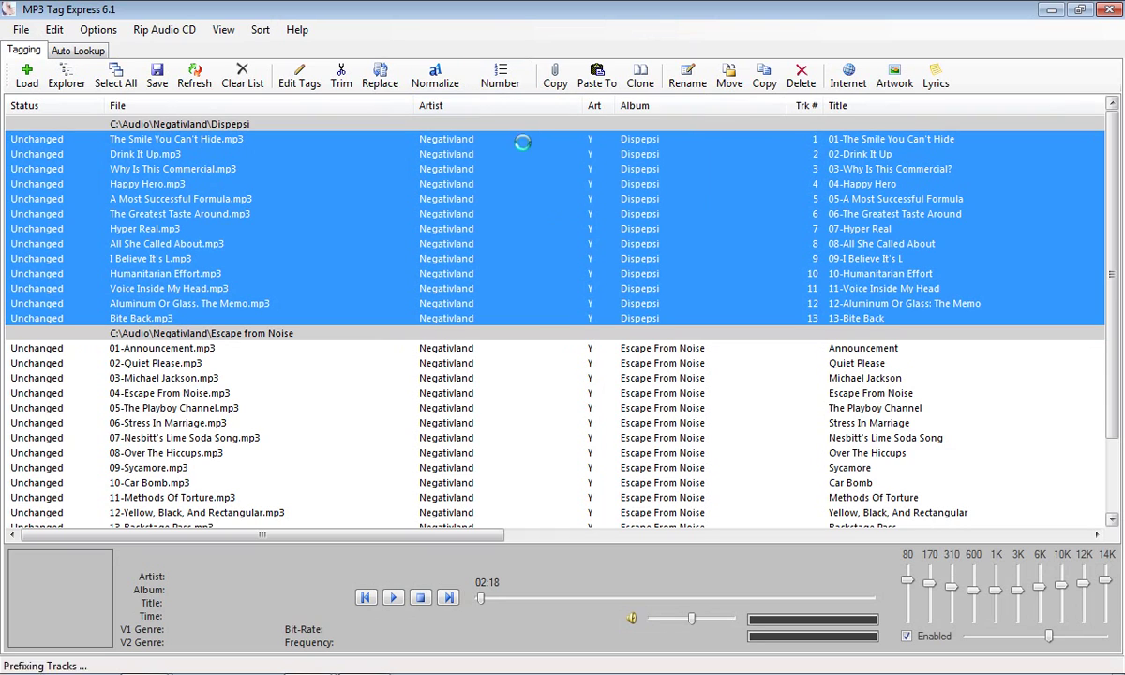
left_click(157, 75)
Step: Load all files from the Negativland artist folder
left_click(68, 75)
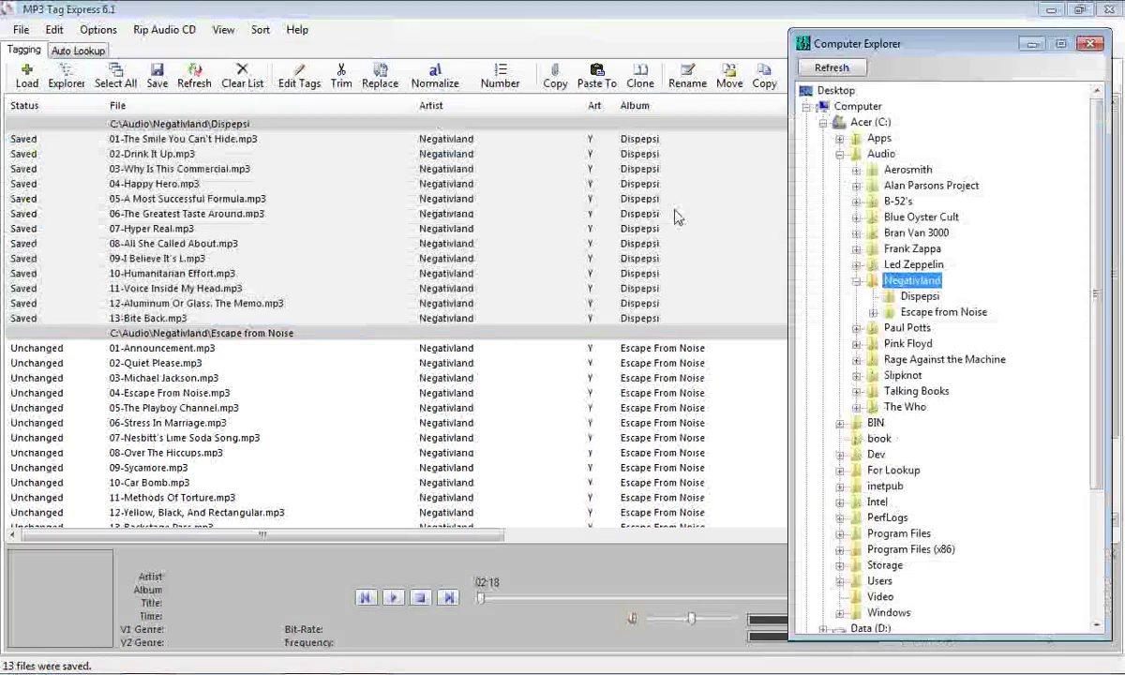
right_click(923, 281)
left_click(984, 333)
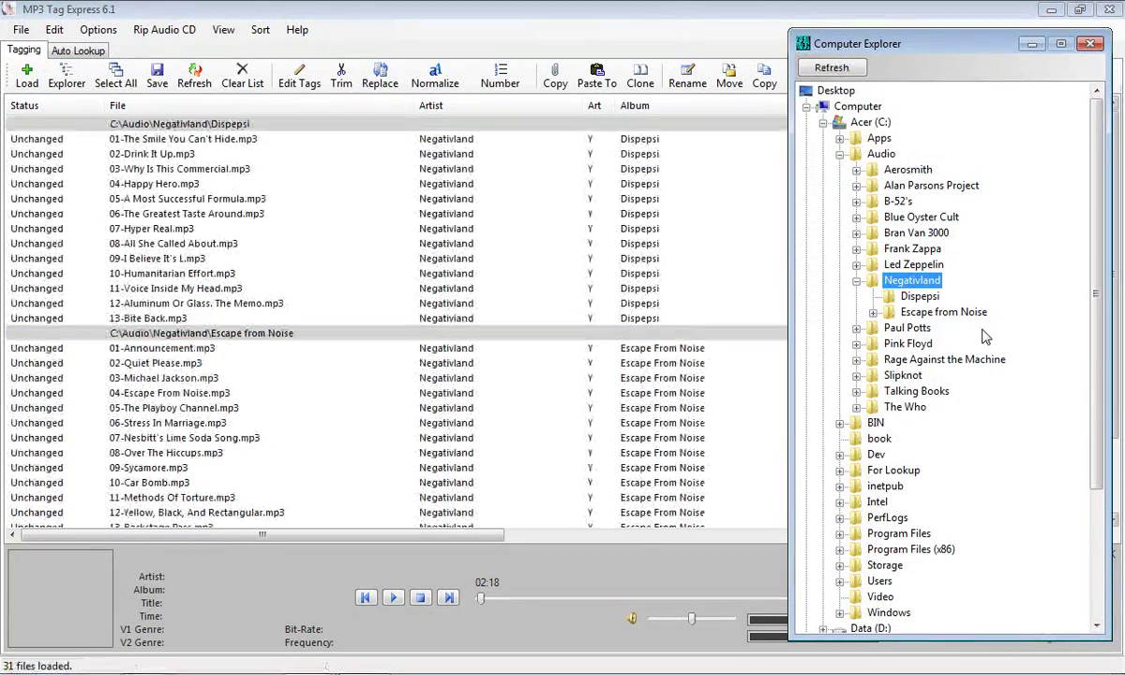
Step: Check the reloaded list, including the numbered 01-The Smile You Can't Hide
left_click(735, 182)
left_click(728, 141)
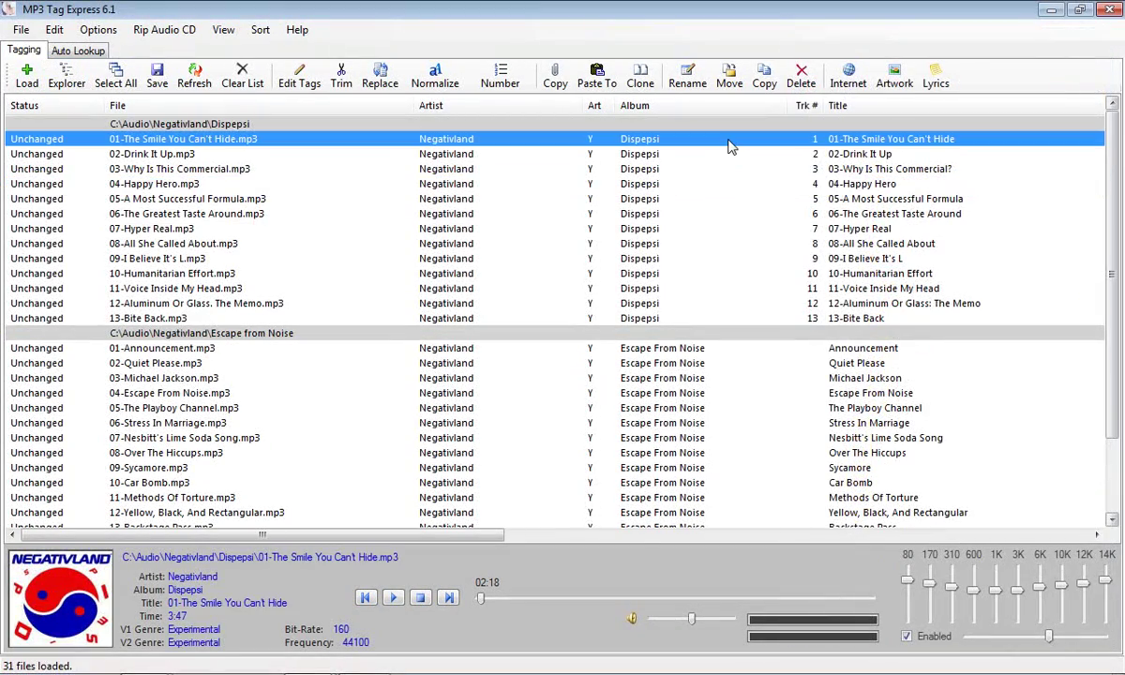
scroll(731, 148, "down", 2)
scroll(732, 144, "up", 1)
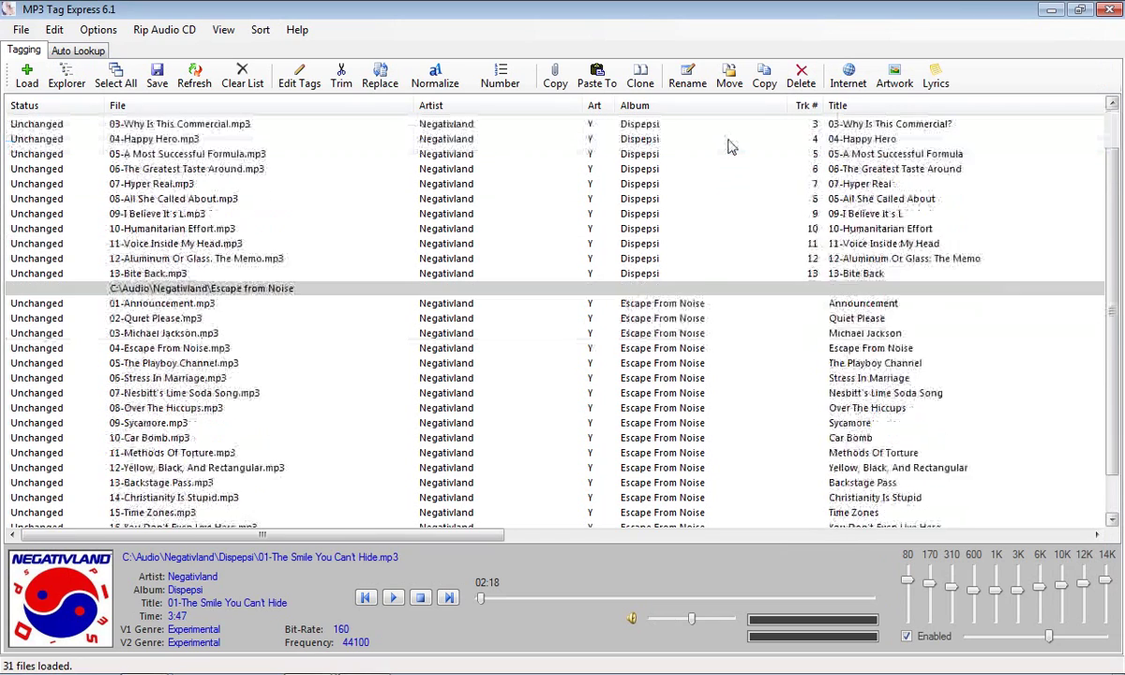
scroll(712, 187, "down", 1)
Step: Select all 18 Escape From Noise tracks and dismiss the Number menu without applying anything
left_click(659, 262)
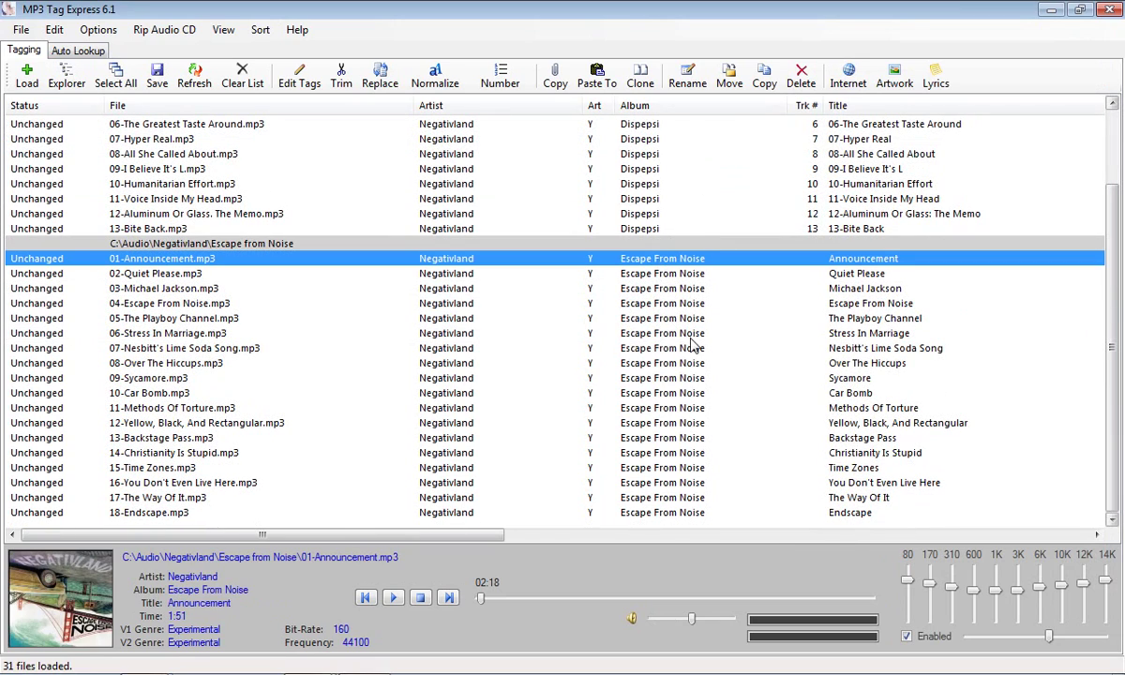
left_click(632, 513, "shift")
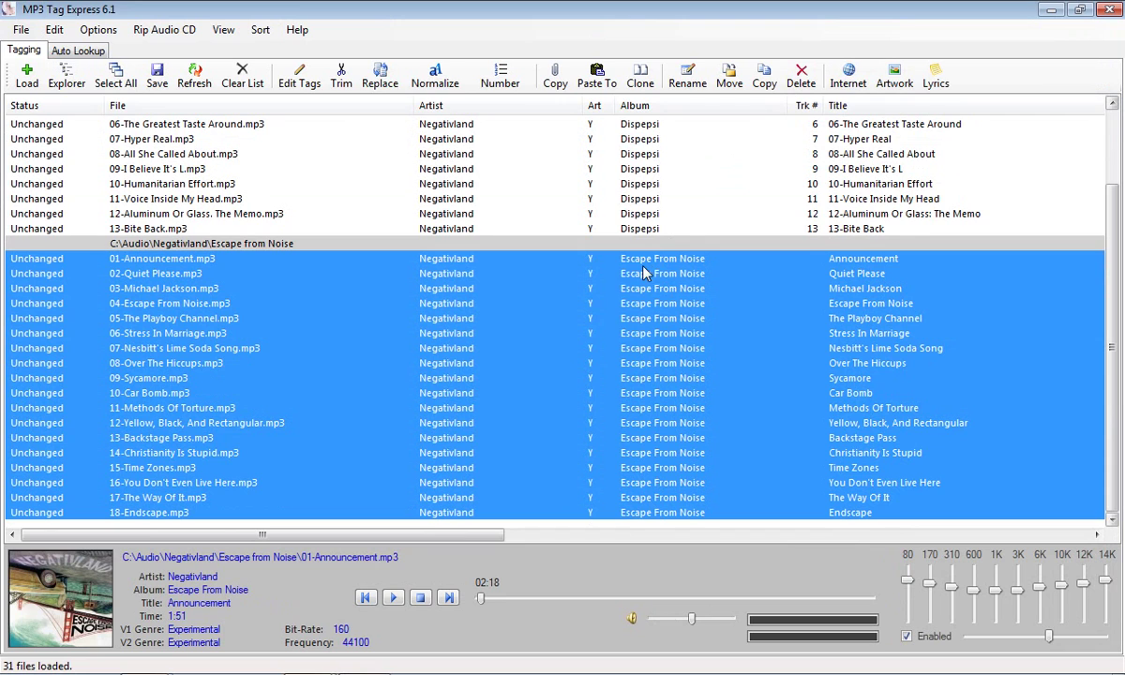
left_click(506, 80)
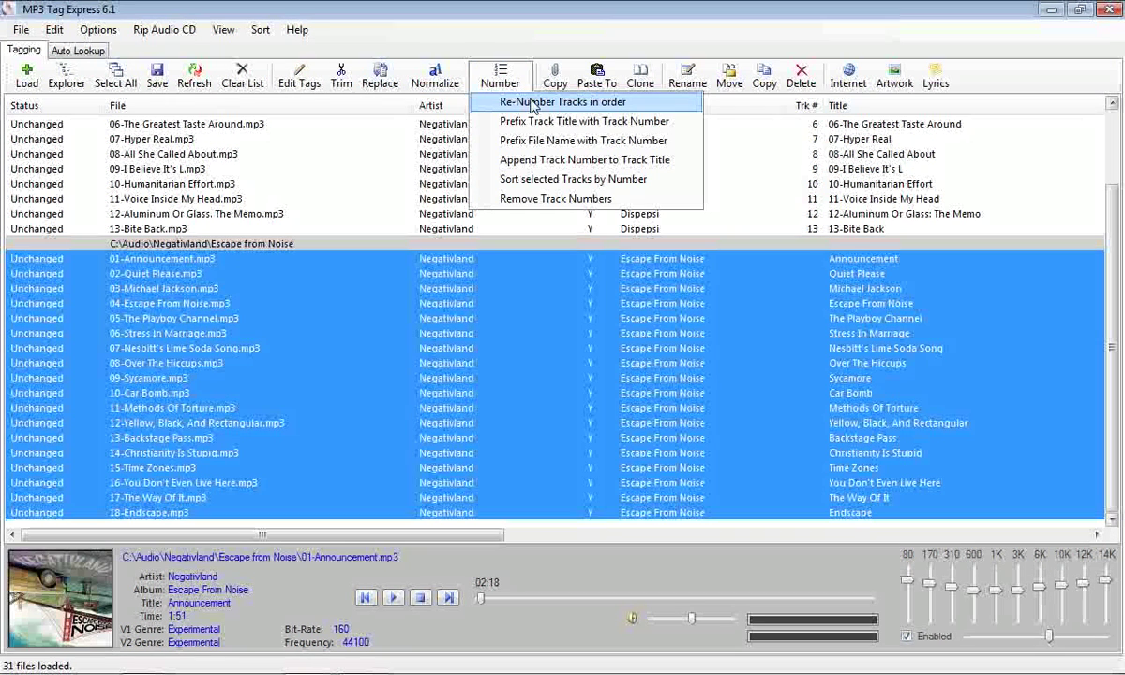
left_click(602, 269)
left_click(602, 271)
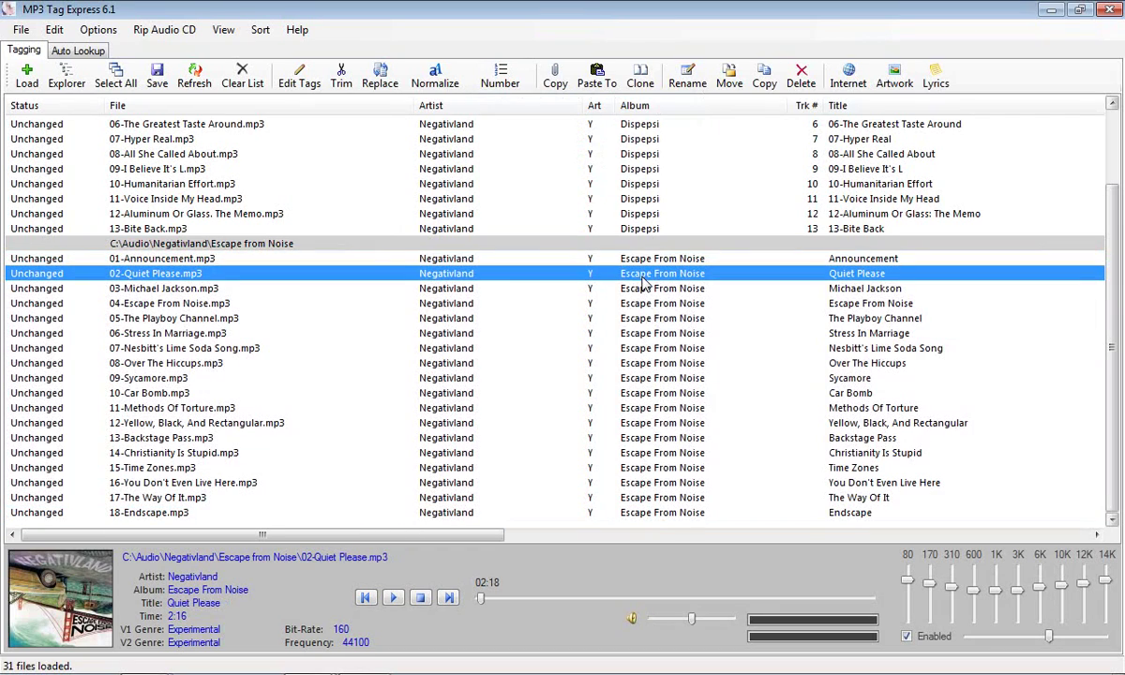
left_click(653, 320)
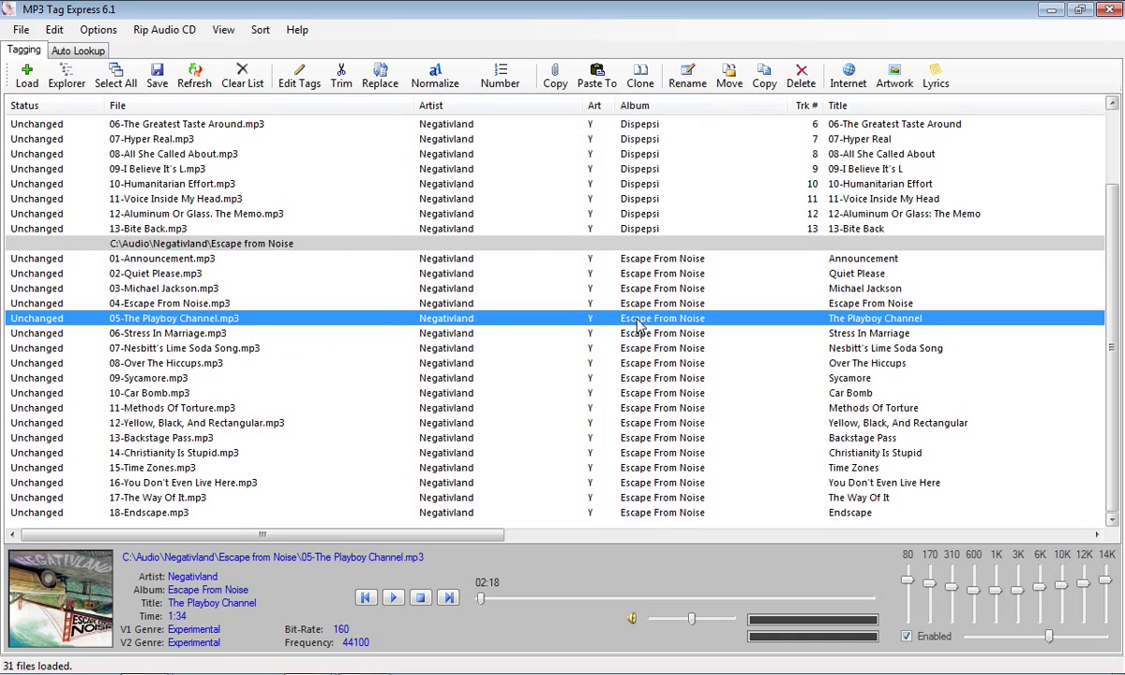
left_click_drag(635, 293, 637, 295)
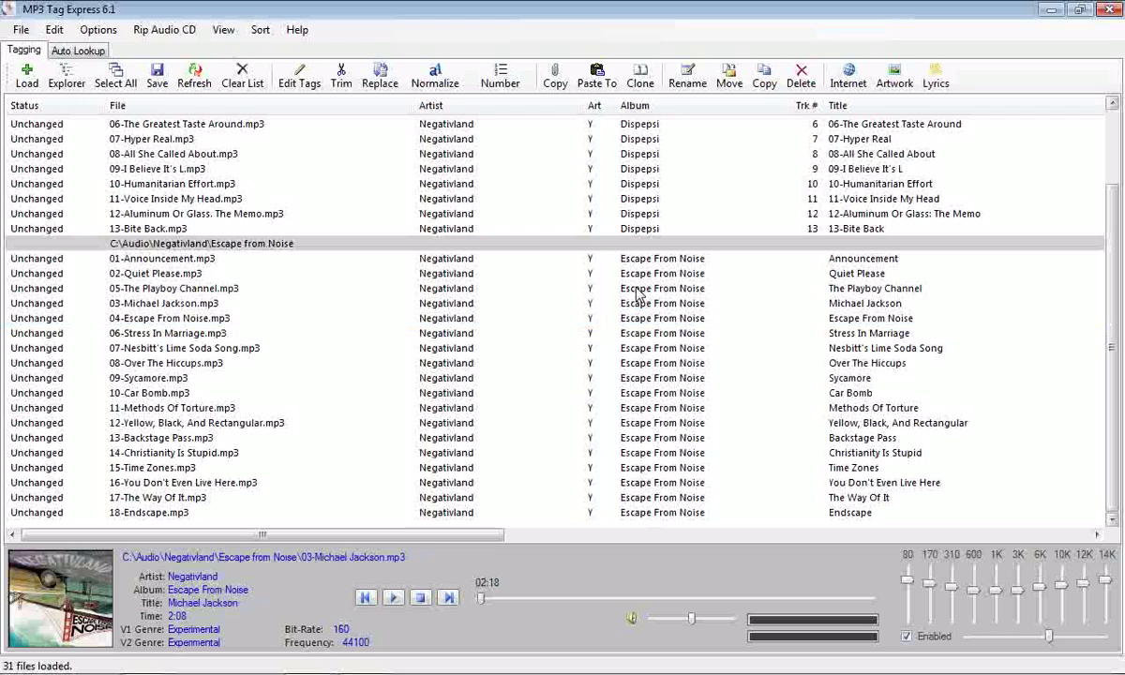
left_click(635, 293)
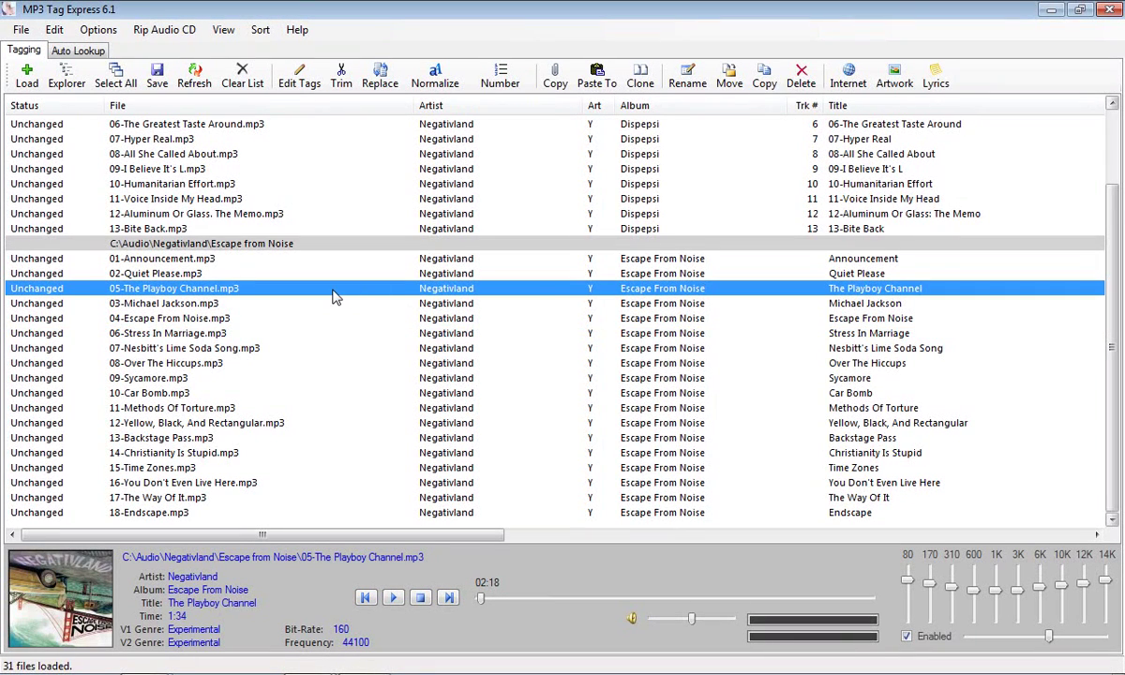
left_click_drag(330, 323, 331, 322)
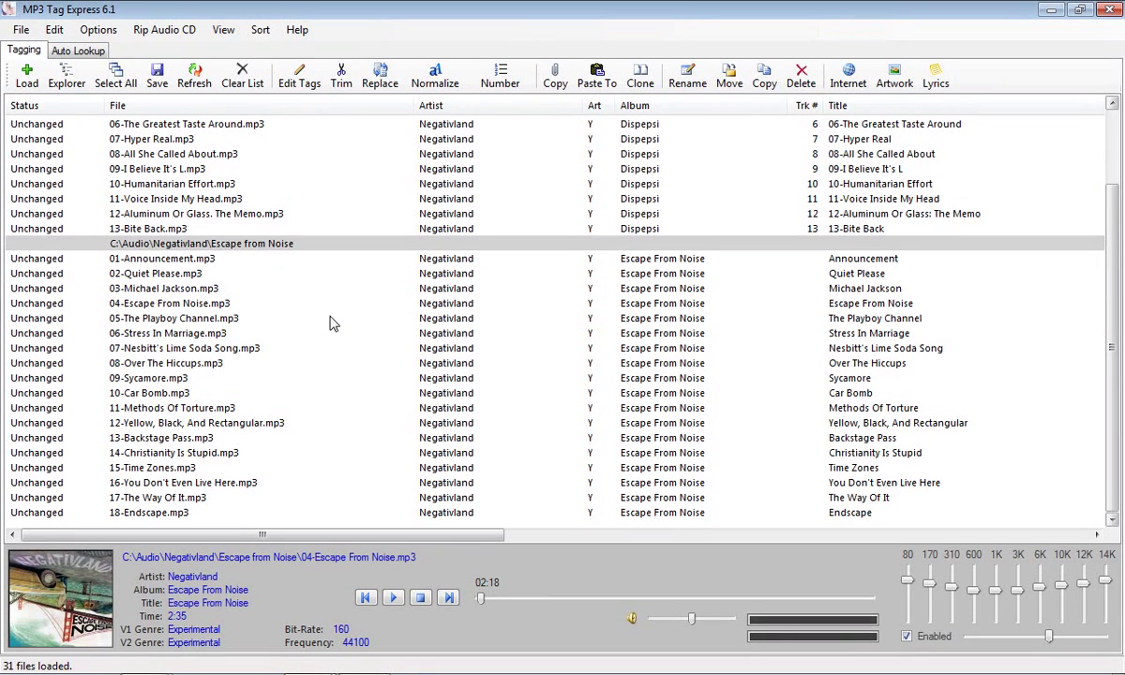
left_click(164, 317)
left_click_drag(175, 389, 175, 392)
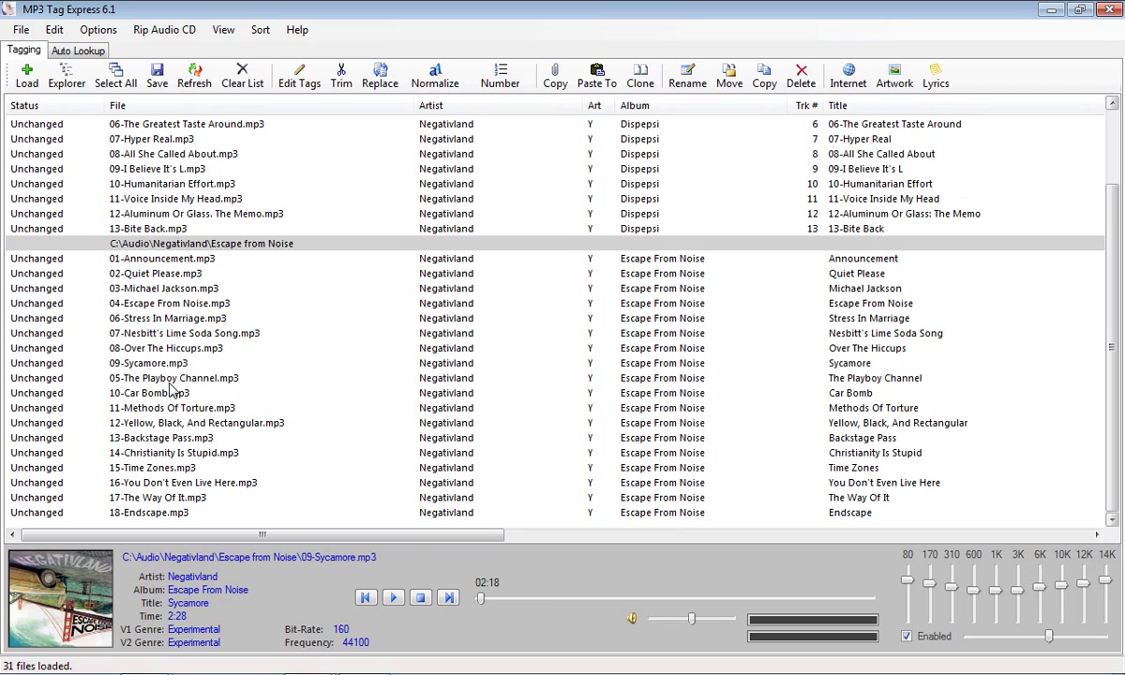
left_click(169, 380)
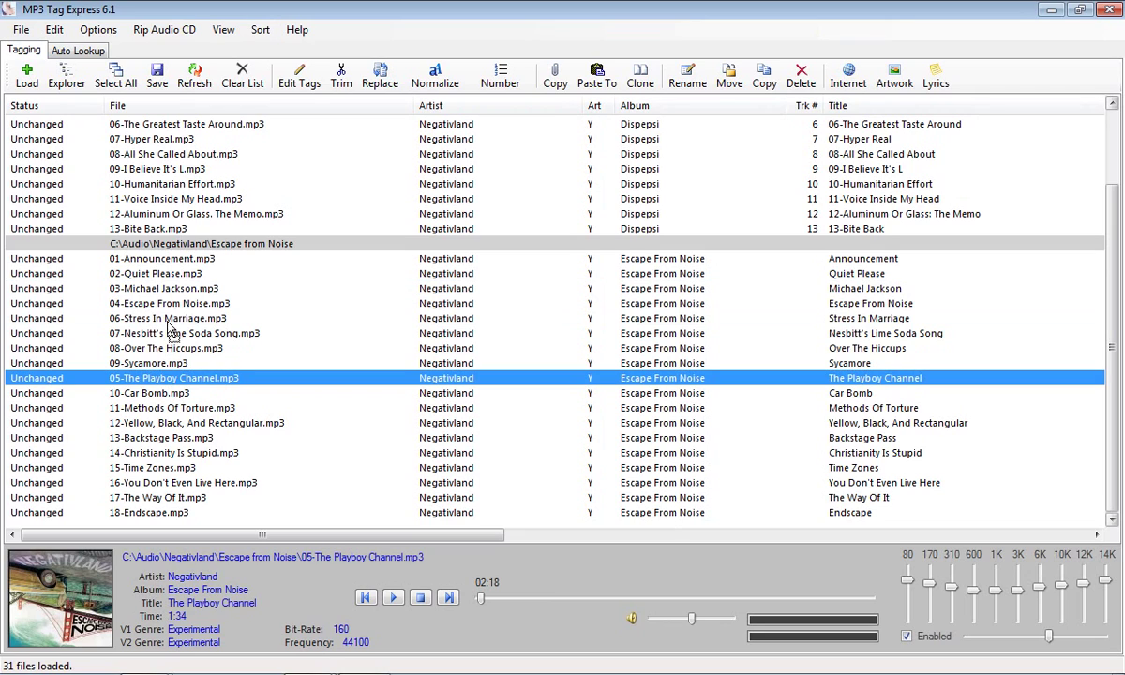
left_click_drag(172, 330, 161, 313)
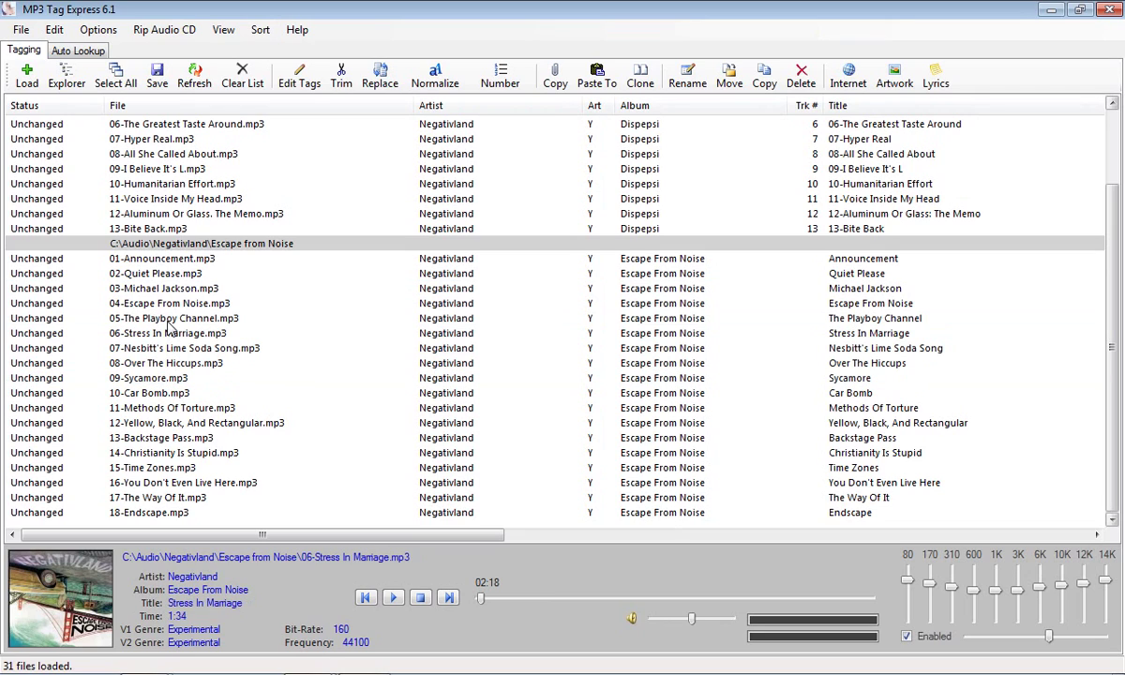
left_click(667, 258)
Step: Renumber the 18 Escape From Noise tracks 1 to 18
left_click(648, 512, "shift")
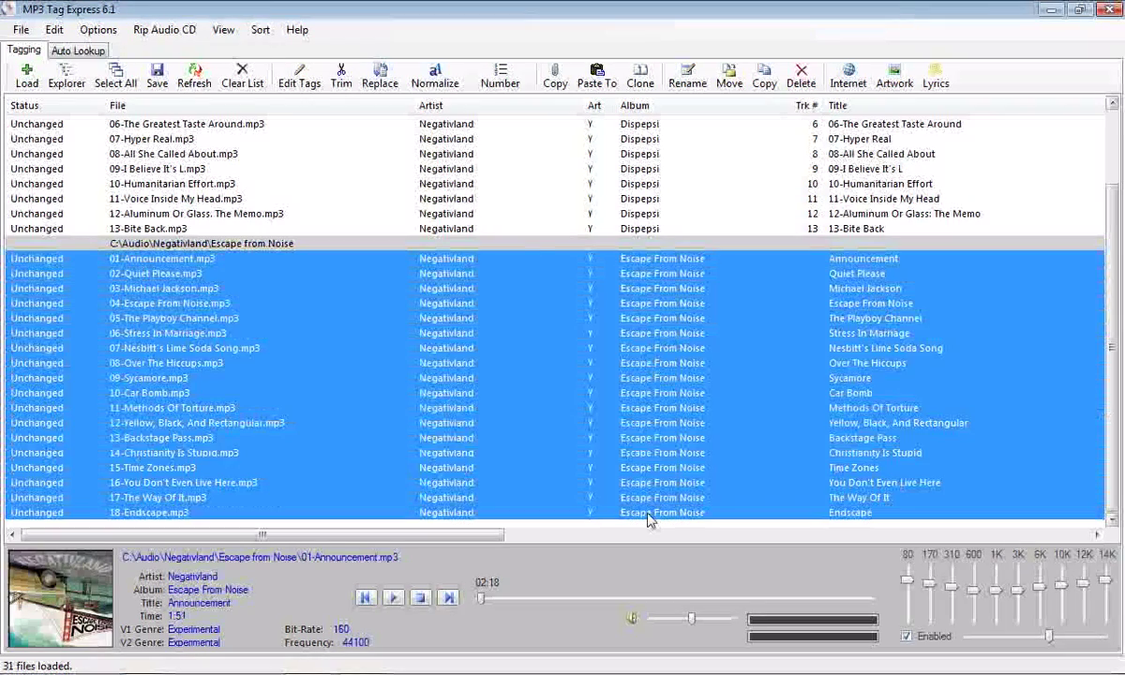
left_click(497, 83)
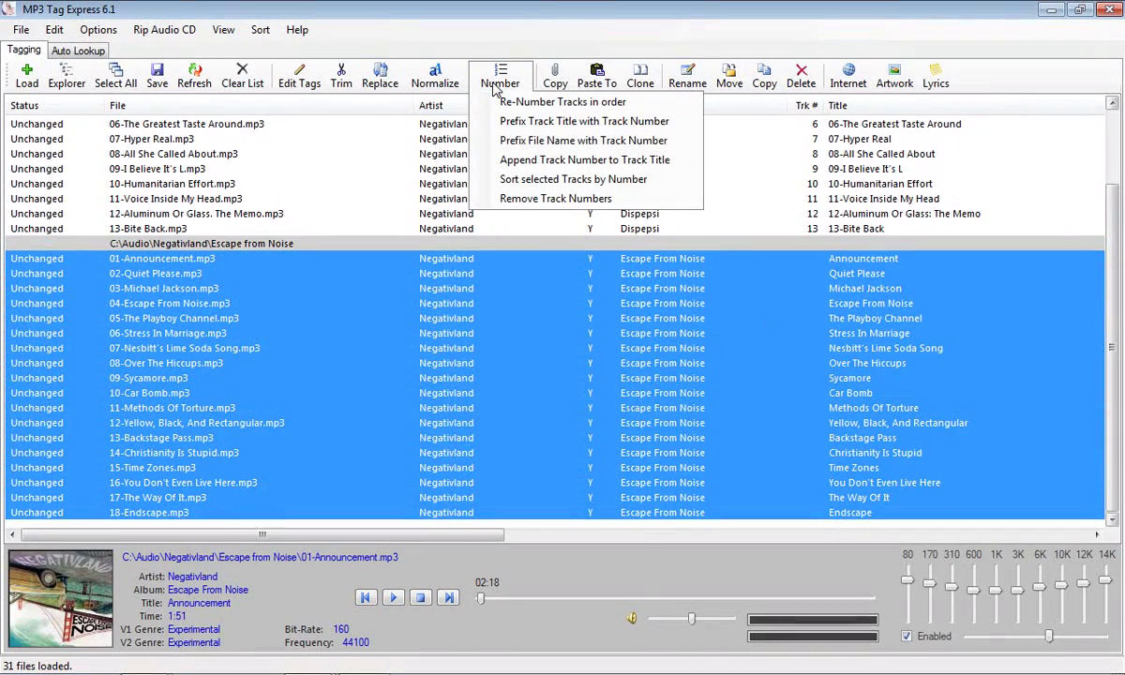
left_click(547, 103)
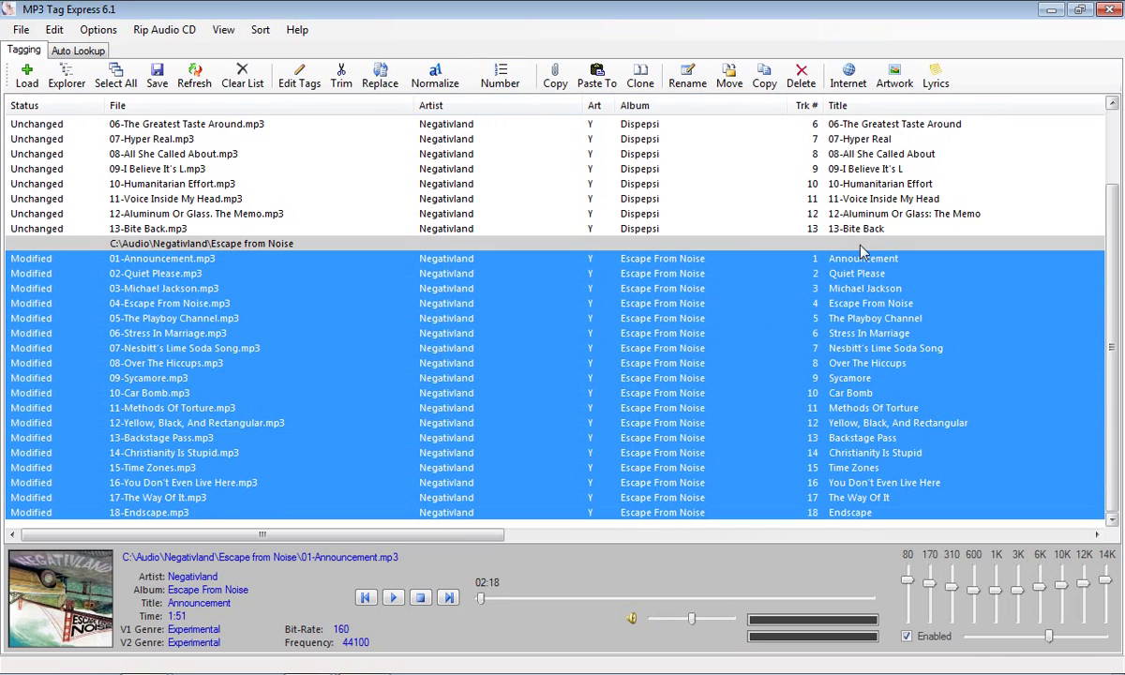
Step: Prefix the Escape From Noise titles with their track numbers and save all 18 files
left_click(807, 253)
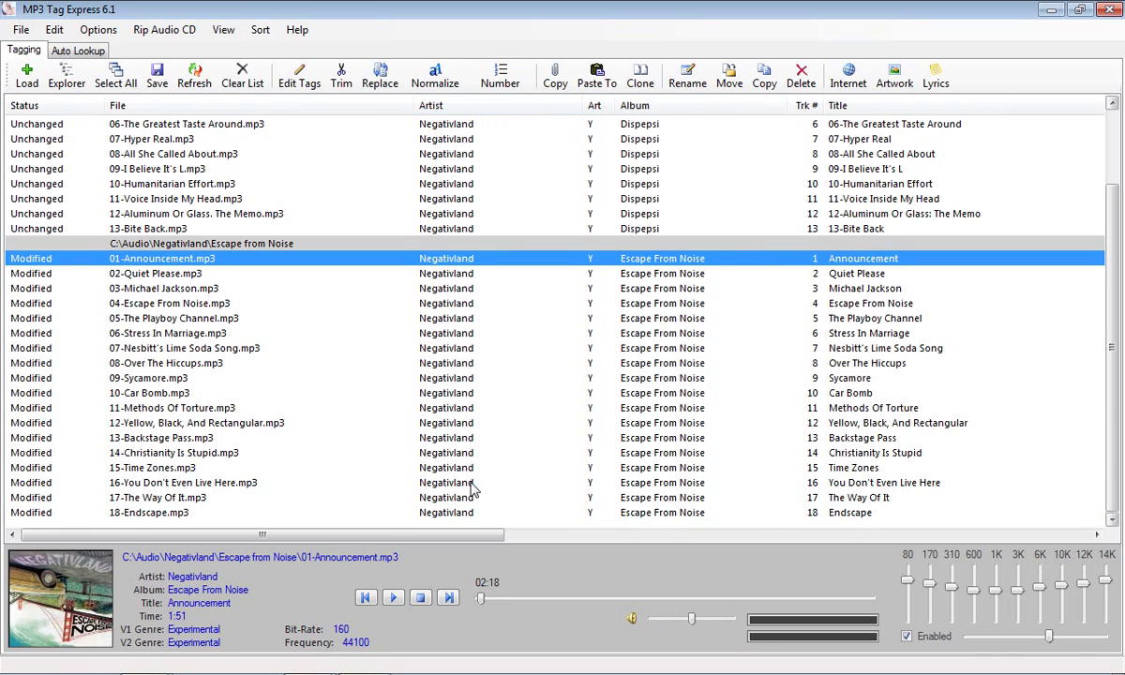
left_click(427, 512, "shift")
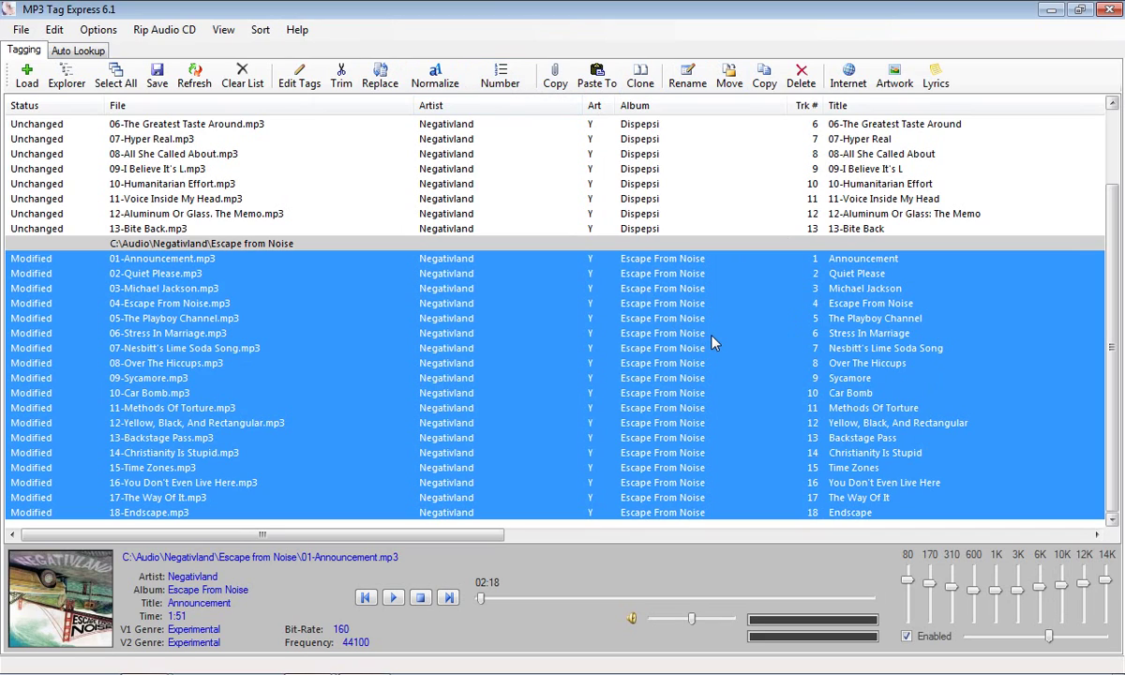
left_click(500, 77)
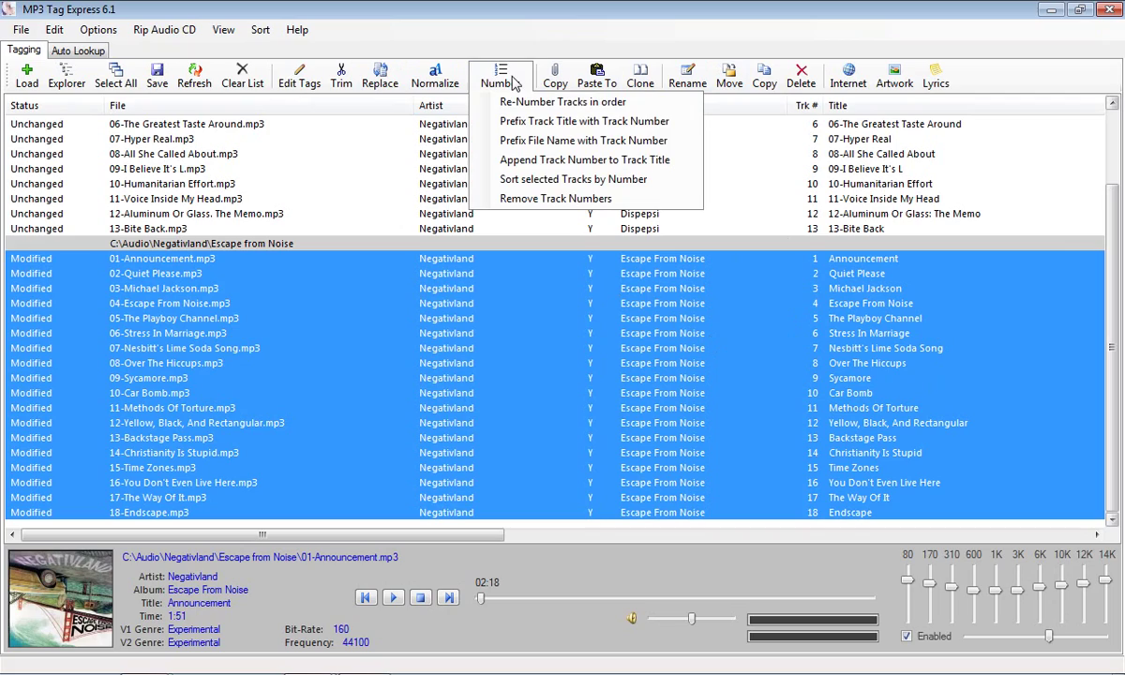
left_click(533, 121)
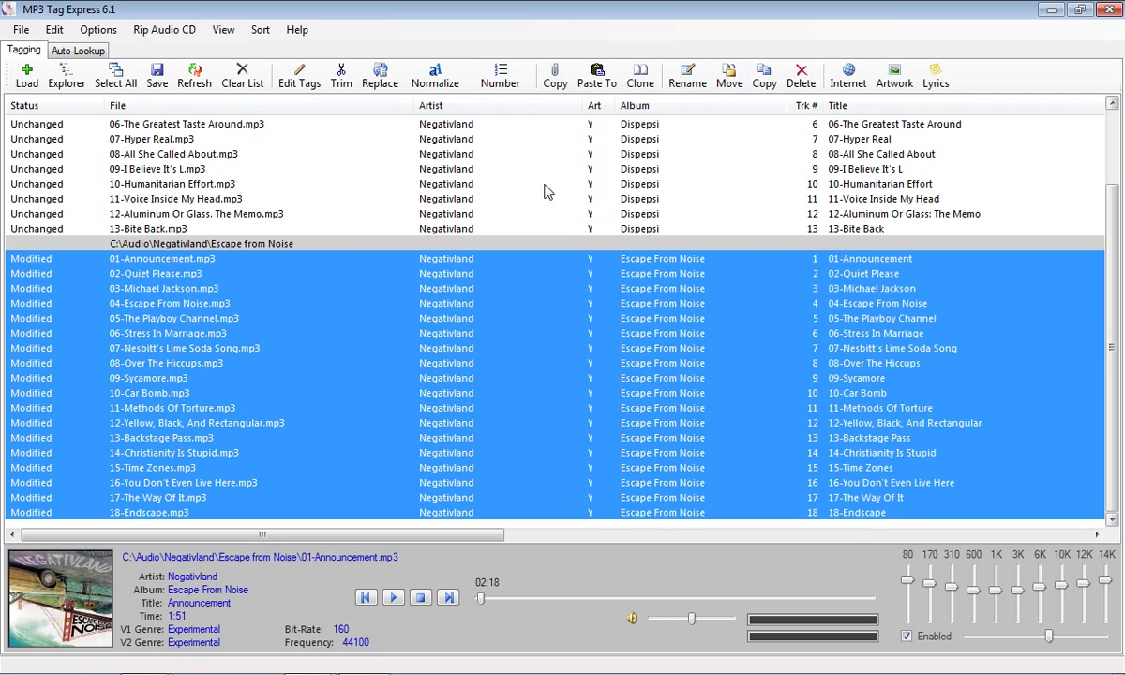
left_click(725, 324)
scroll(728, 326, "up", 2)
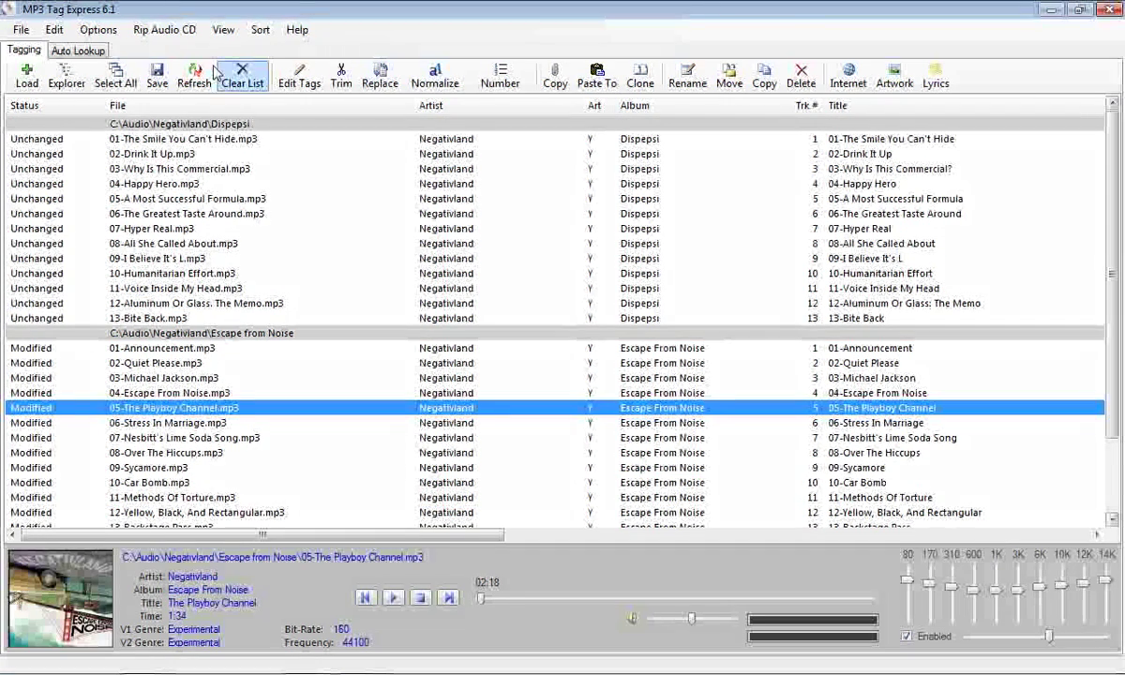
left_click(156, 75)
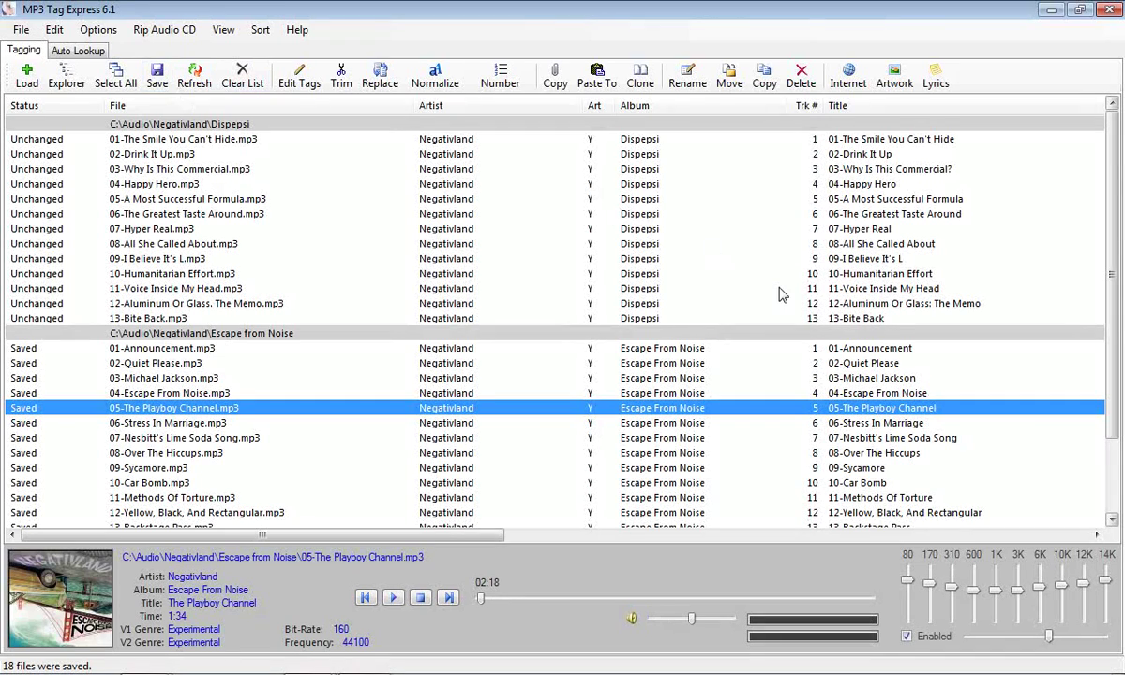
Step: Load all files from the Michel Thomas folder under Talking Books
left_click(66, 75)
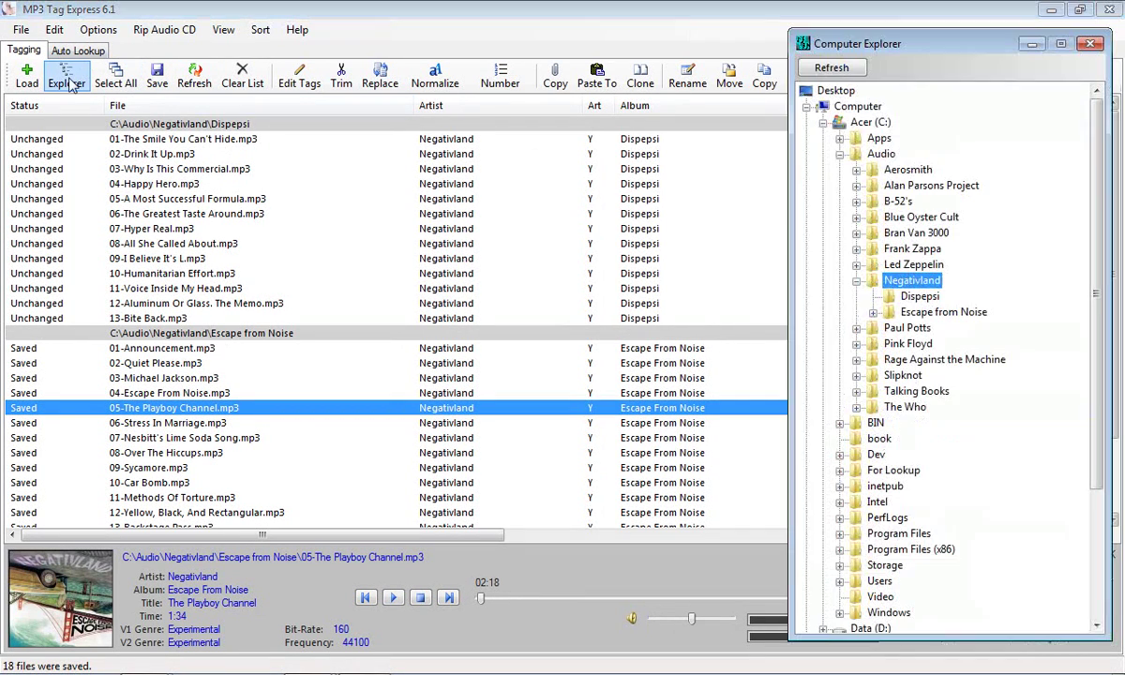
left_click(856, 391)
left_click(937, 407)
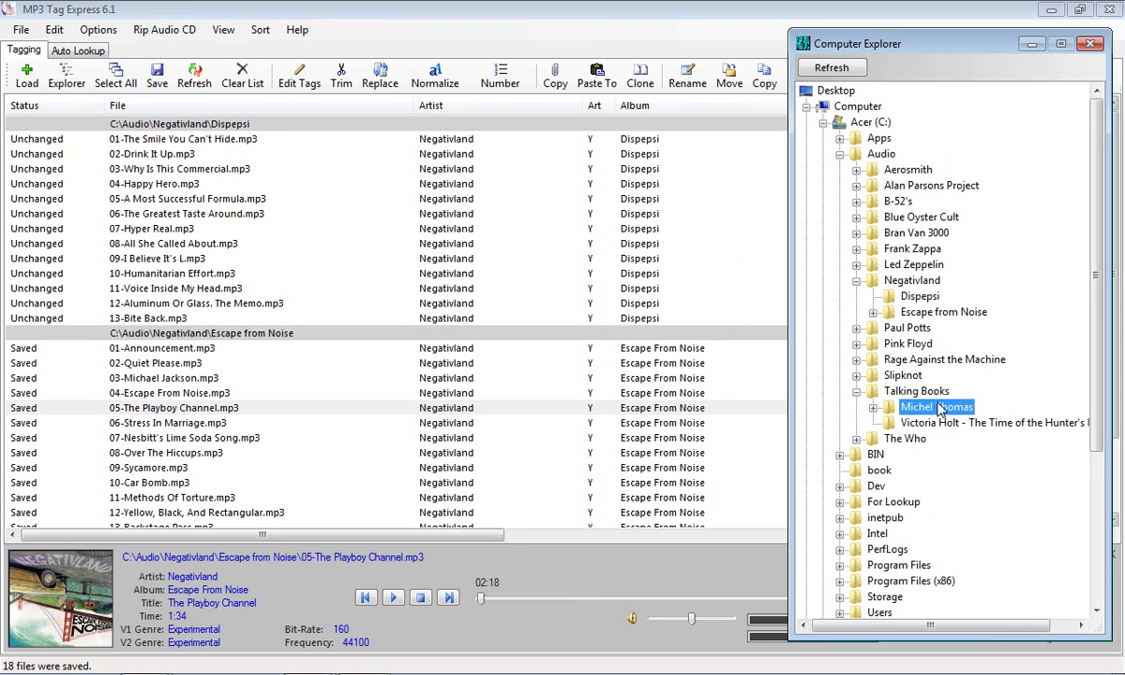
right_click(942, 408)
left_click(972, 454)
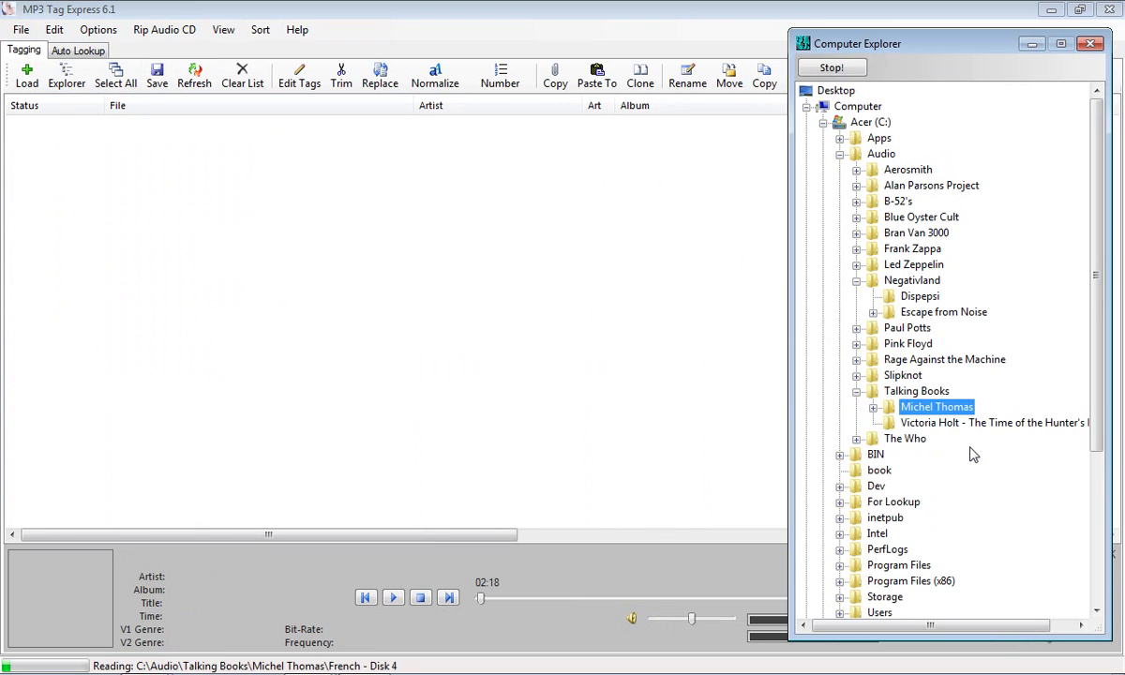
Step: Inspect Disc 7's first and last tracks and the first tracks of Disc 8 and Disk 1
left_click(468, 185)
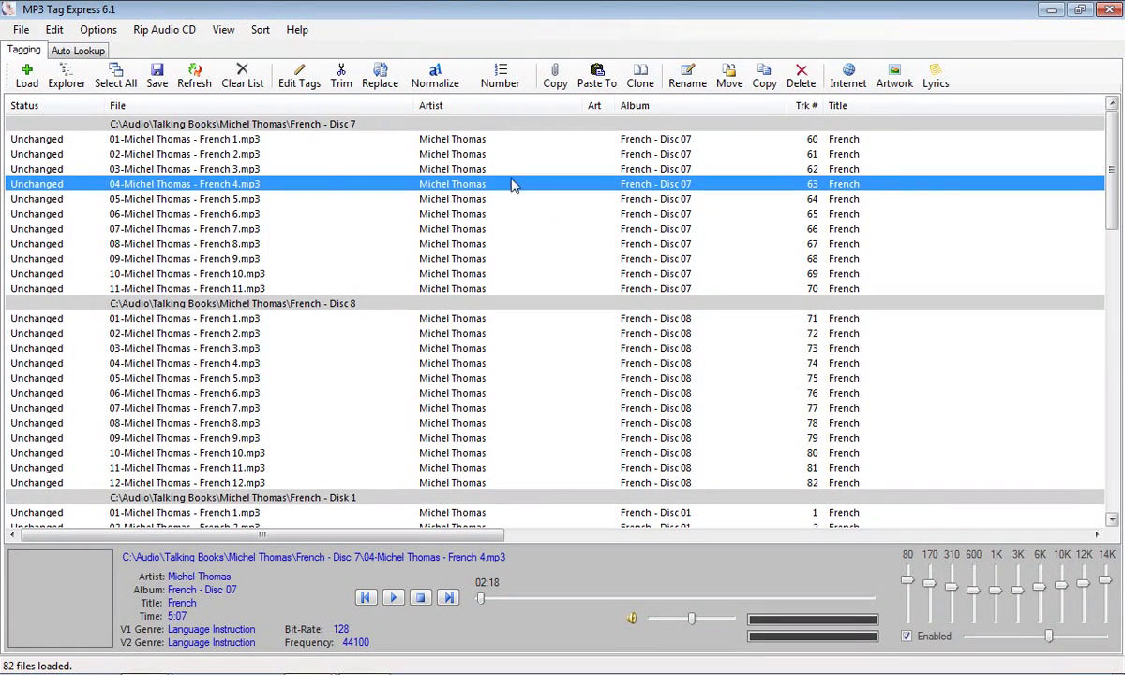
left_click(244, 141)
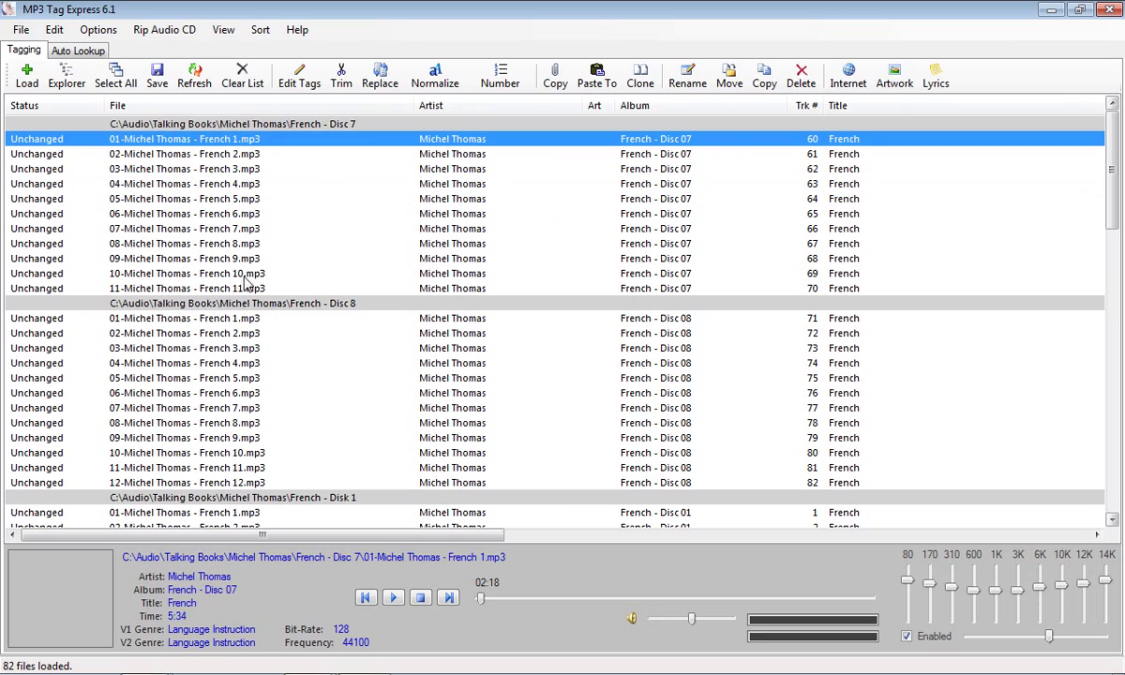
left_click(232, 284)
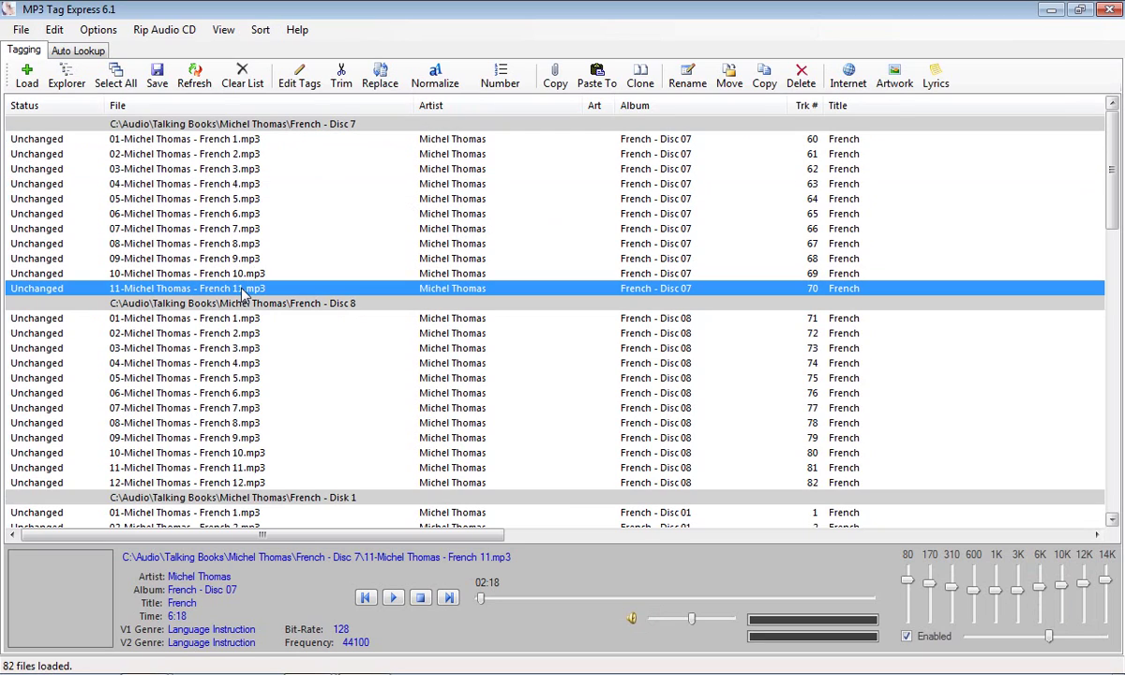
left_click(226, 139)
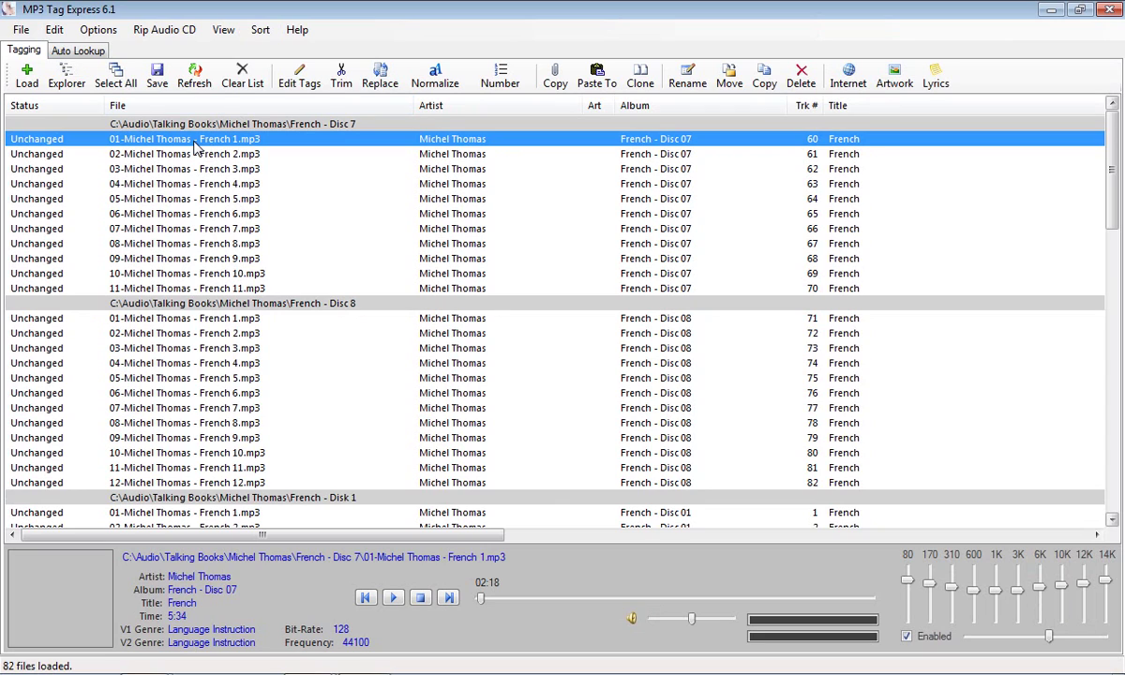
left_click(175, 315)
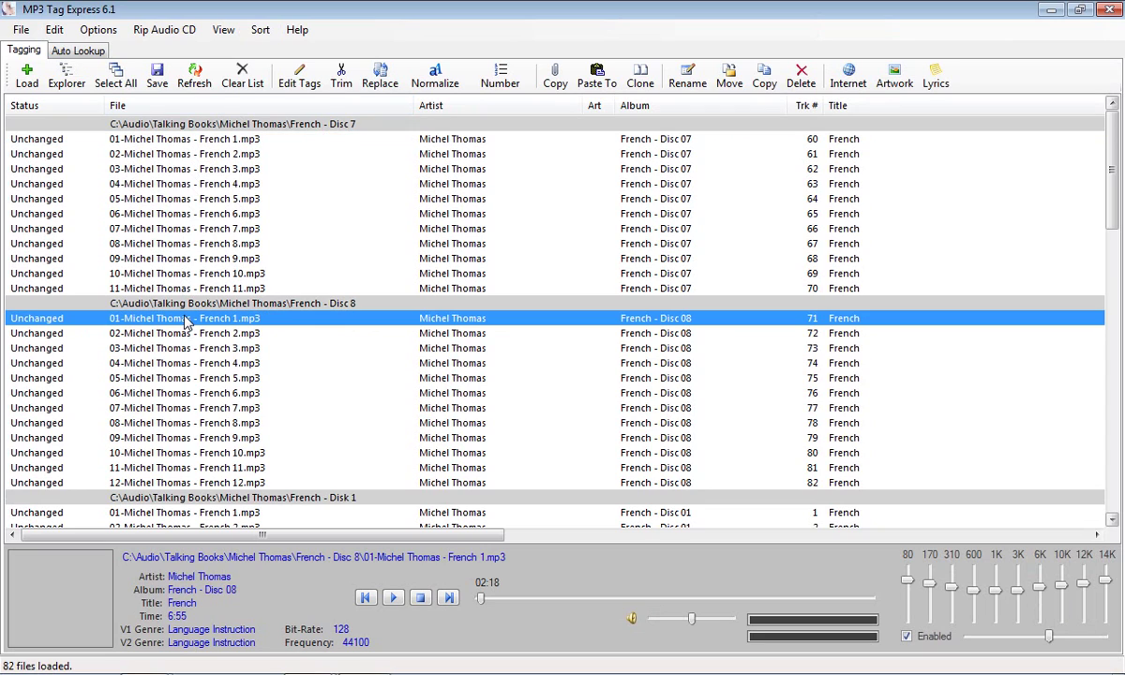
scroll(204, 312, "down", 2)
left_click(201, 423)
scroll(211, 413, "down", 4)
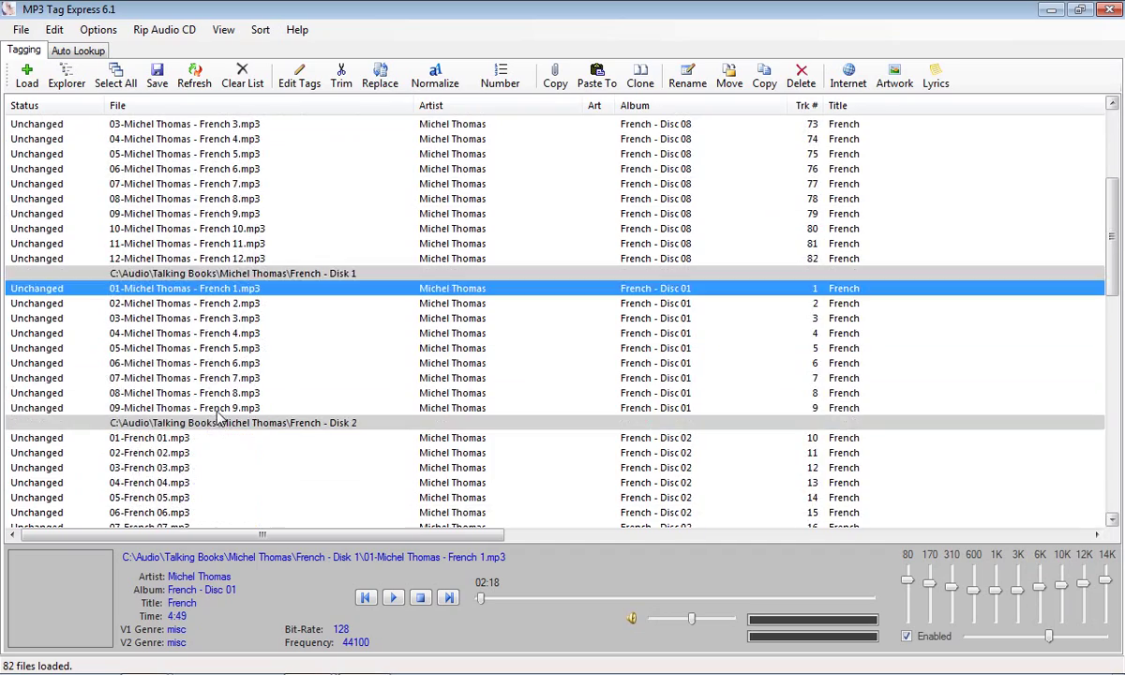
scroll(238, 367, "up", 6)
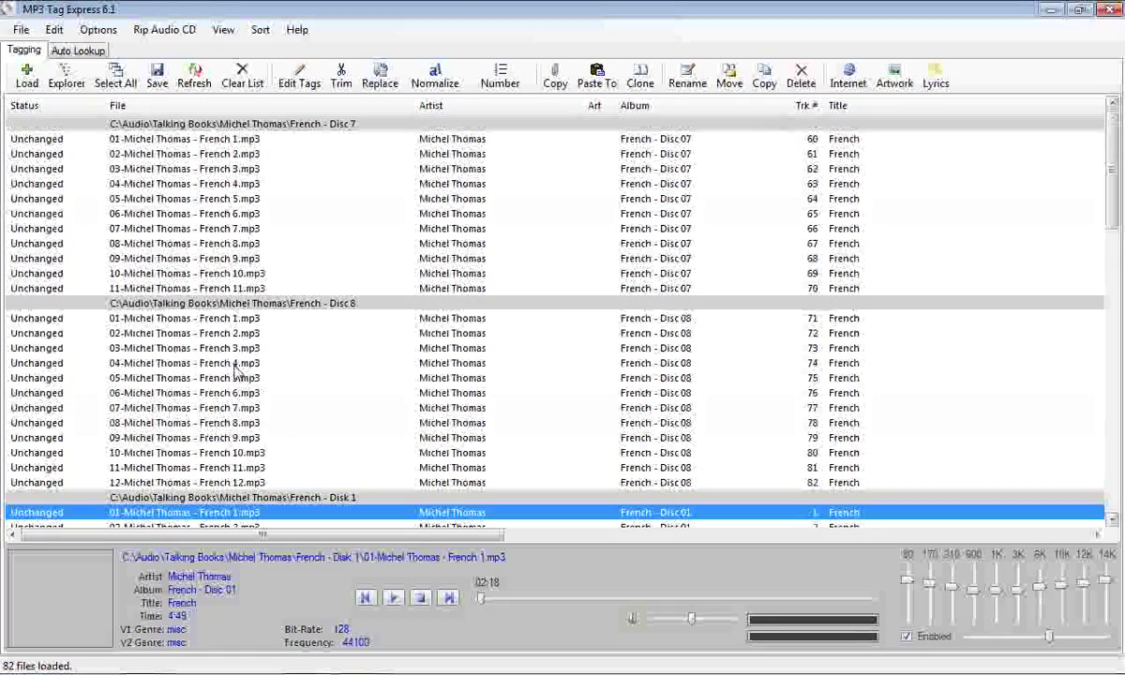
Step: Recheck the first tracks of Disc 7 and Disk 1, then bring up the Options menu
left_click(281, 139)
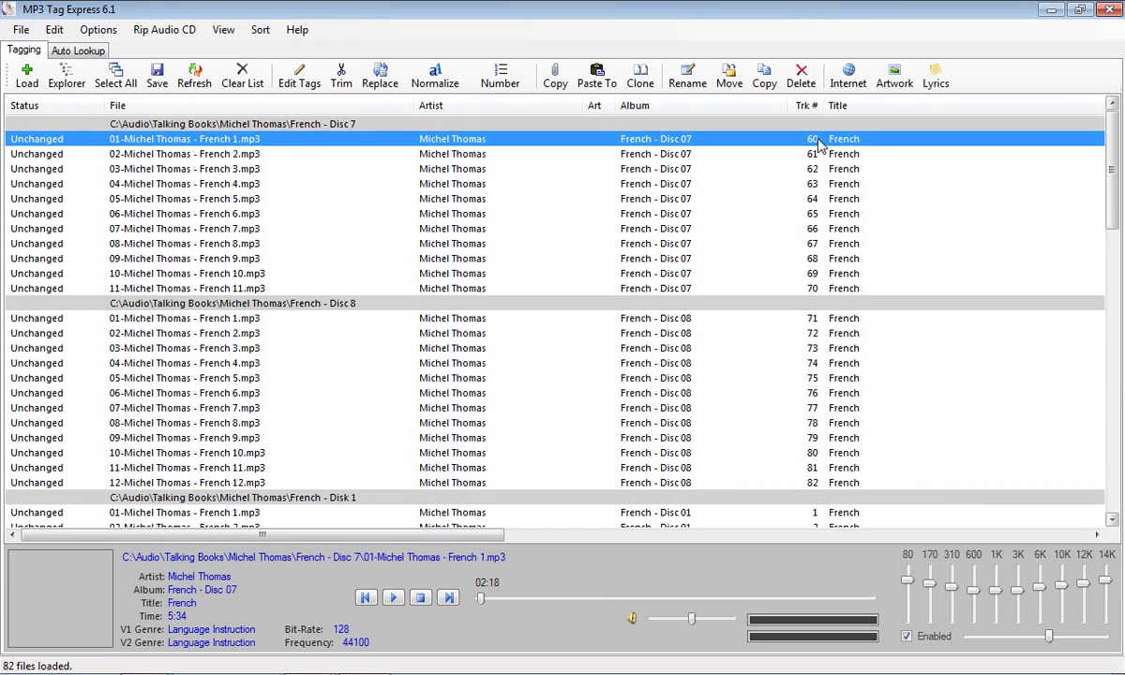
scroll(818, 145, "down", 8)
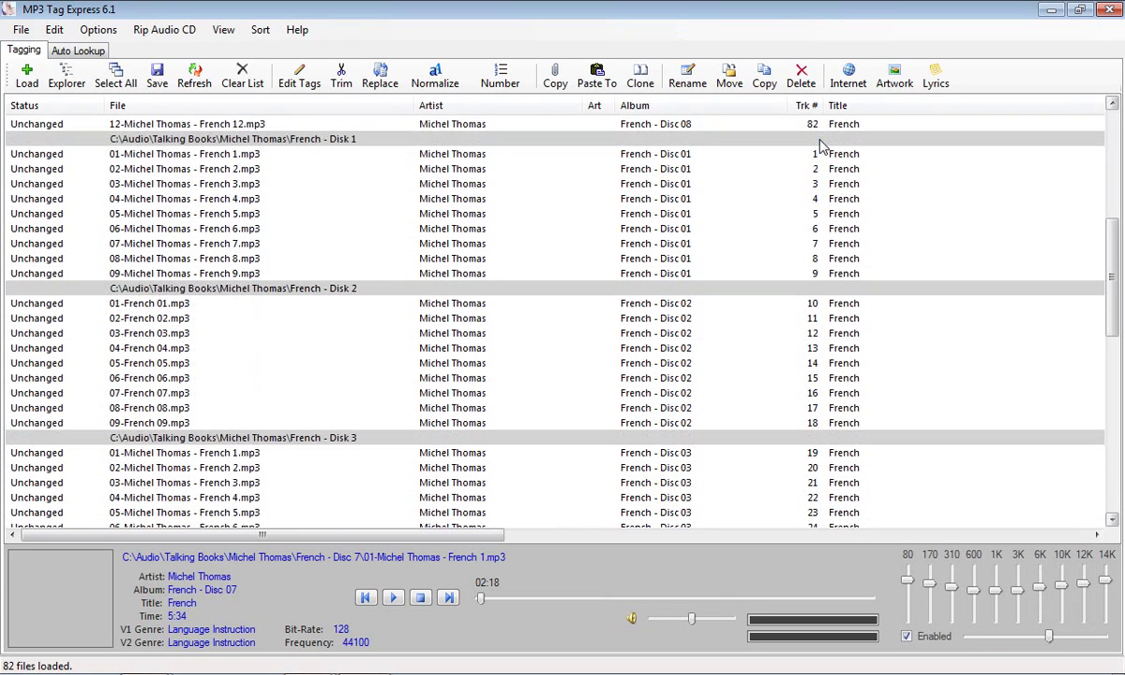
left_click(818, 154)
scroll(819, 155, "up", 5)
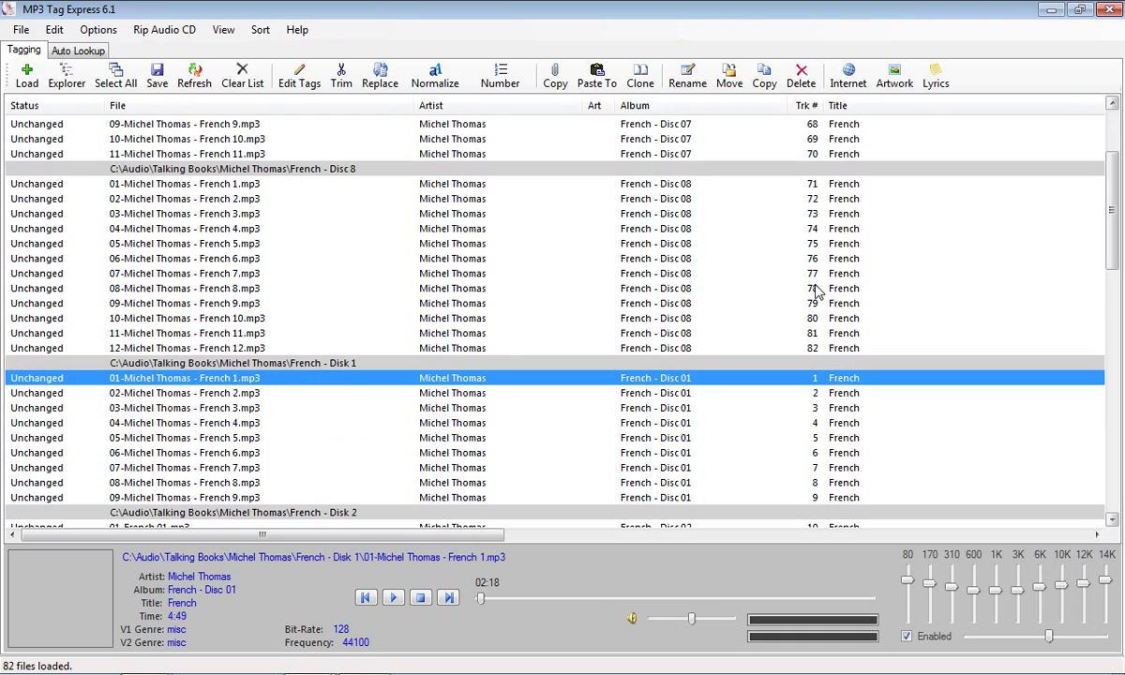
scroll(750, 325, "up", 3)
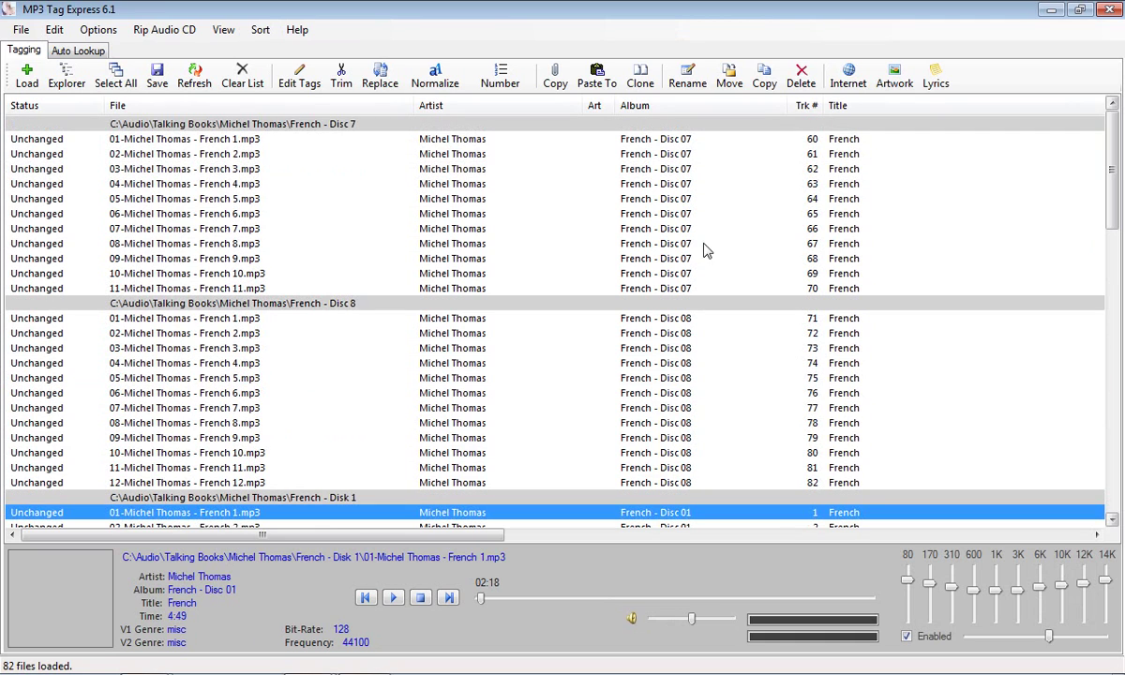
left_click(233, 141)
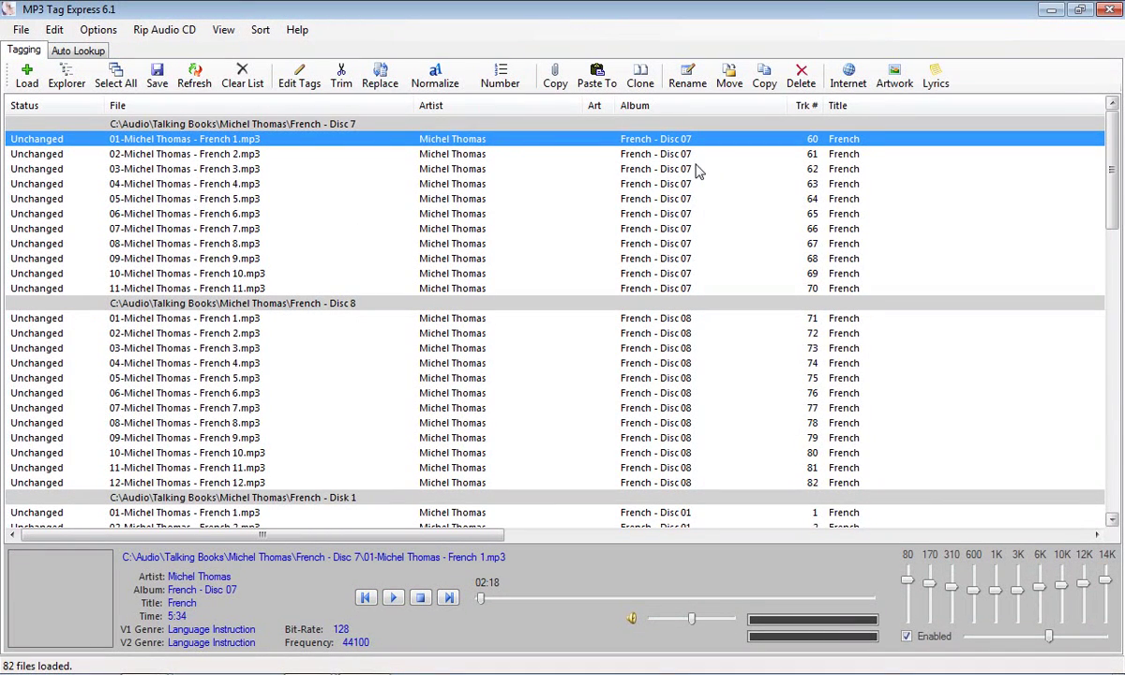
scroll(656, 159, "down", 1)
scroll(696, 167, "up", 1)
scroll(360, 310, "down", 2)
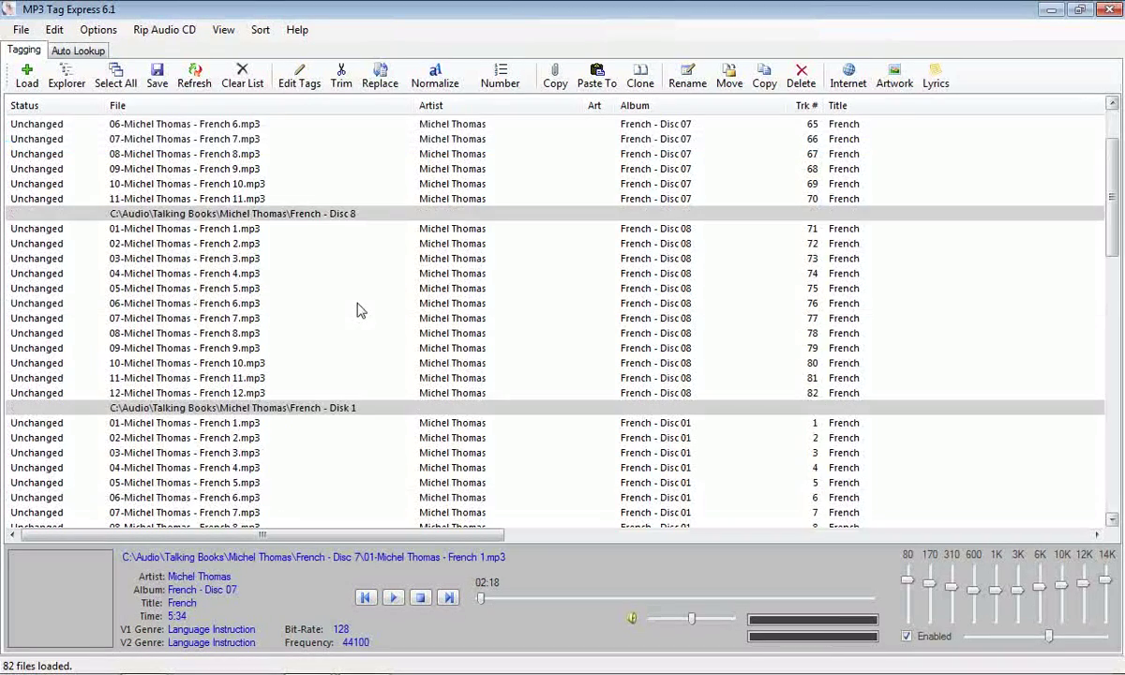
scroll(347, 300, "up", 2)
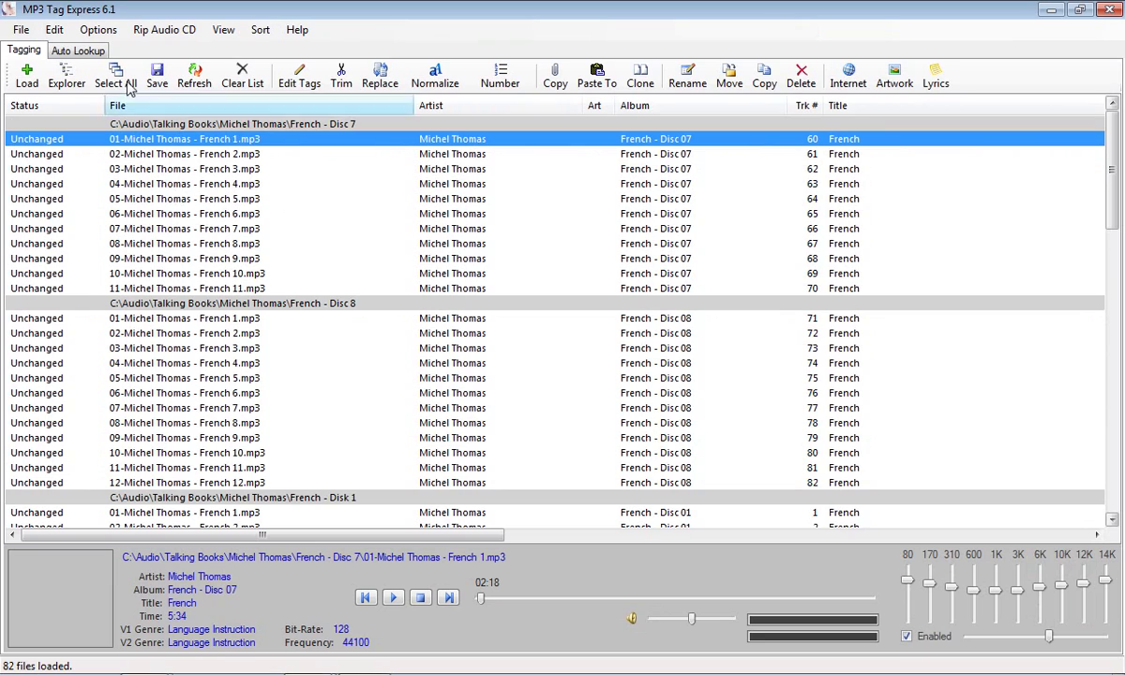
left_click(98, 30)
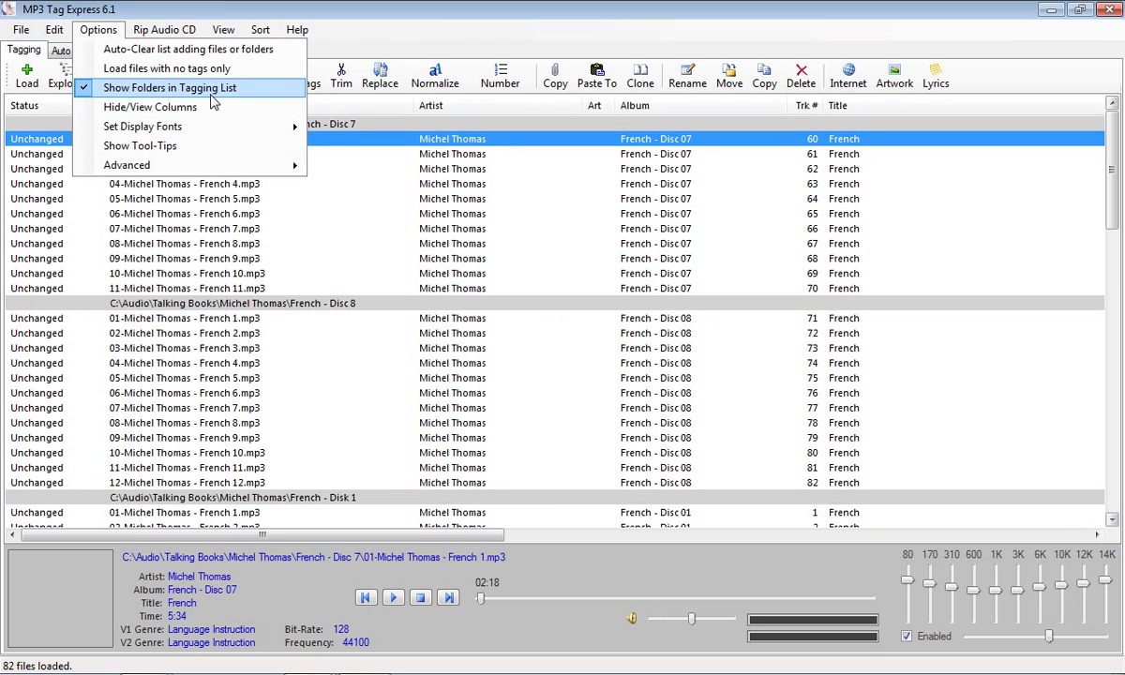
Step: Dismiss the display options and reload all files from the Michel Thomas folder
key("Escape")
left_click(66, 75)
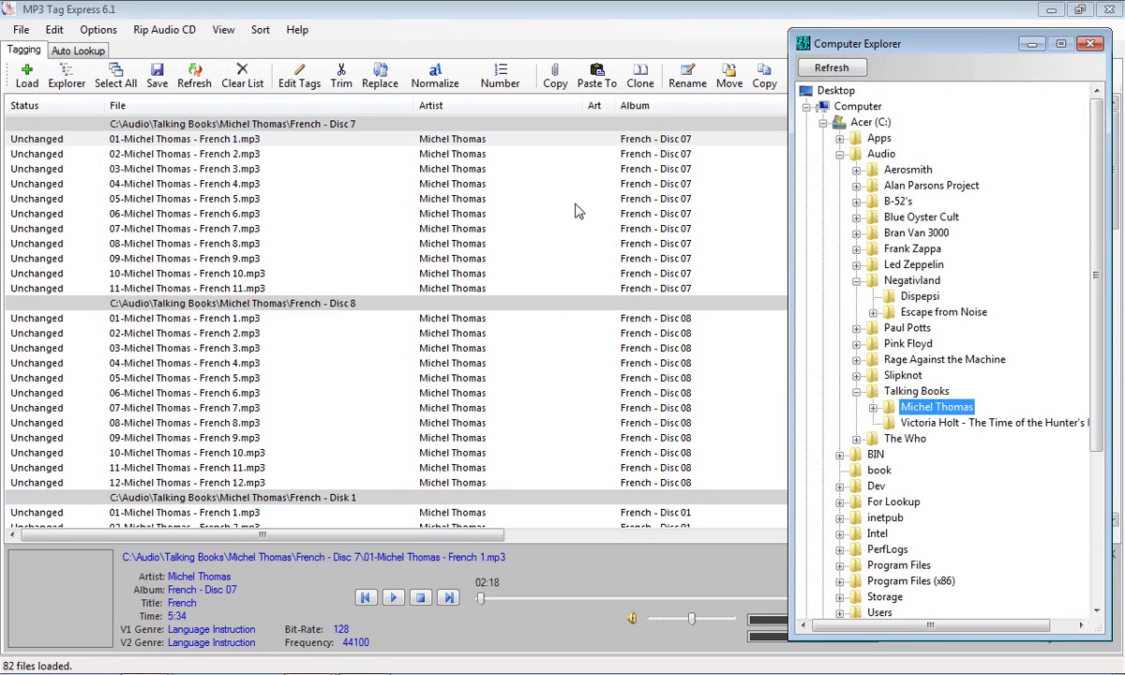
right_click(921, 407)
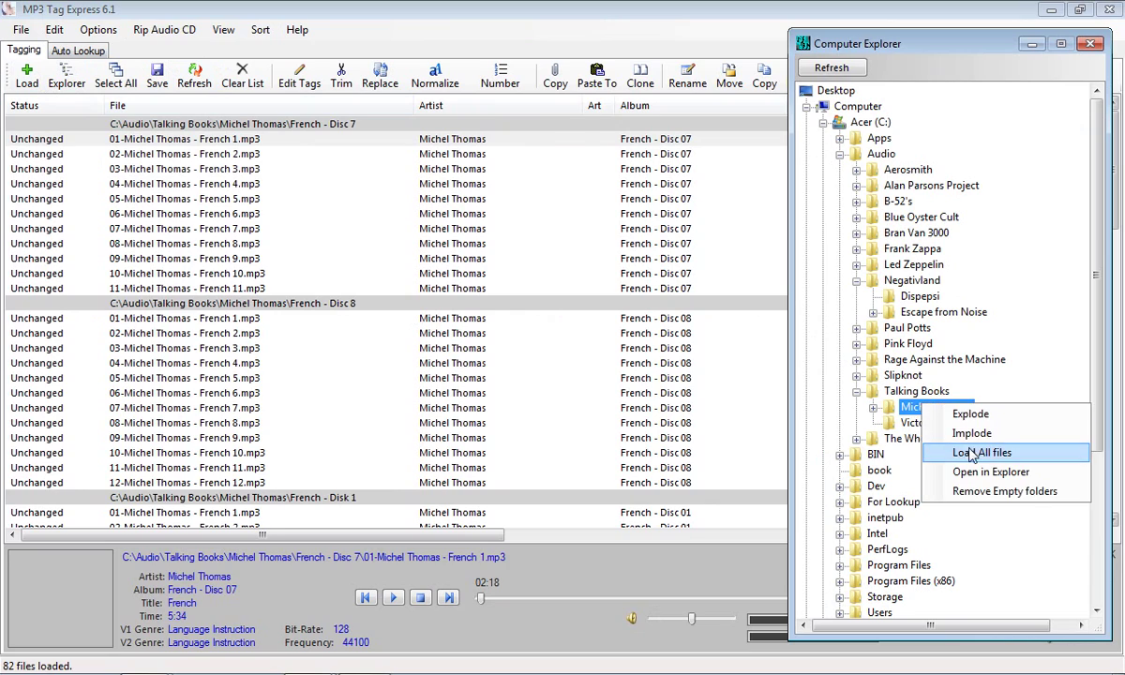
left_click(971, 455)
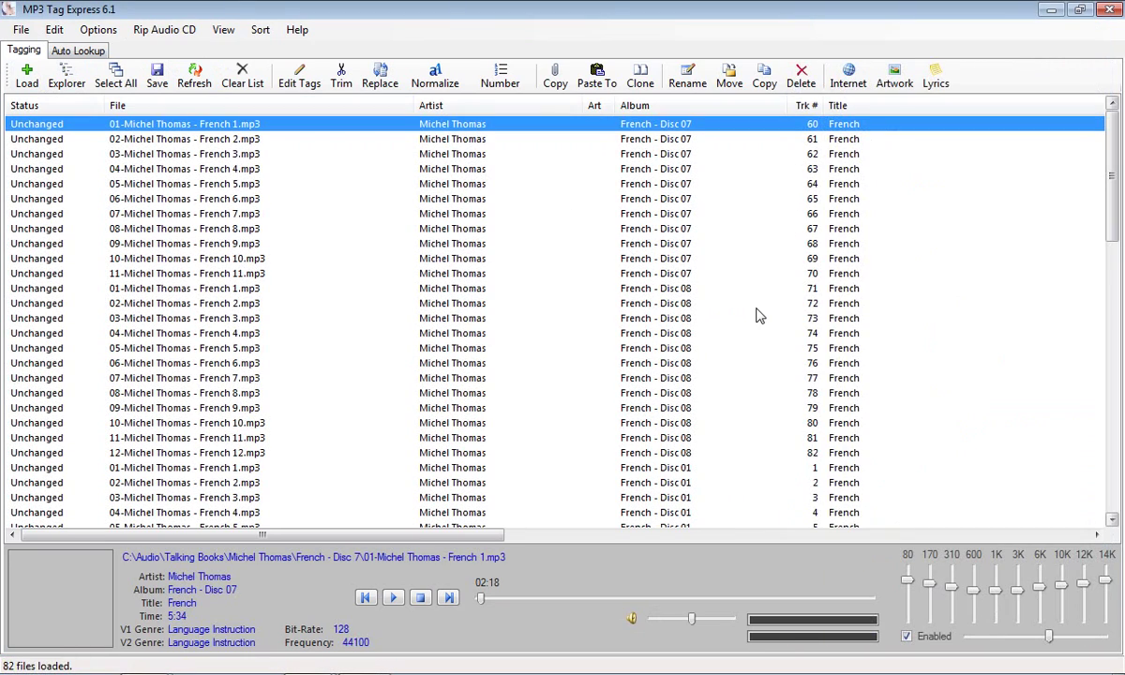
Step: Sort the 82 tracks by album, review the disc order, then sort by file name
left_click(741, 116)
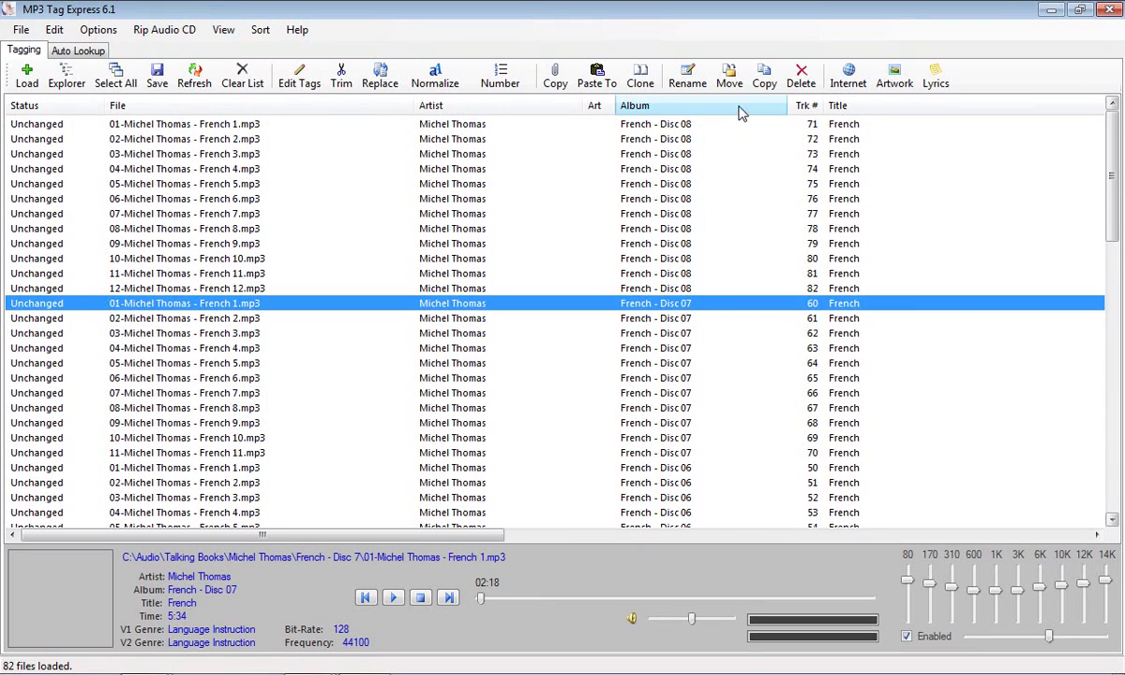
left_click(743, 115)
left_click(722, 127)
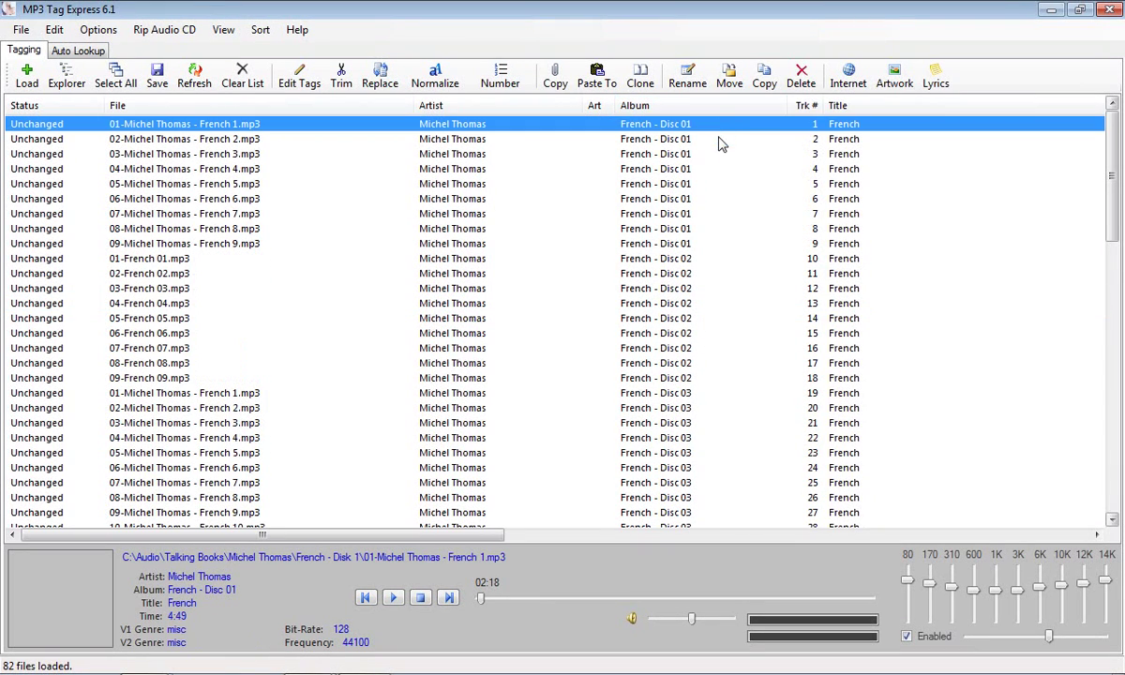
scroll(727, 192, "down", 5)
scroll(727, 210, "down", 13)
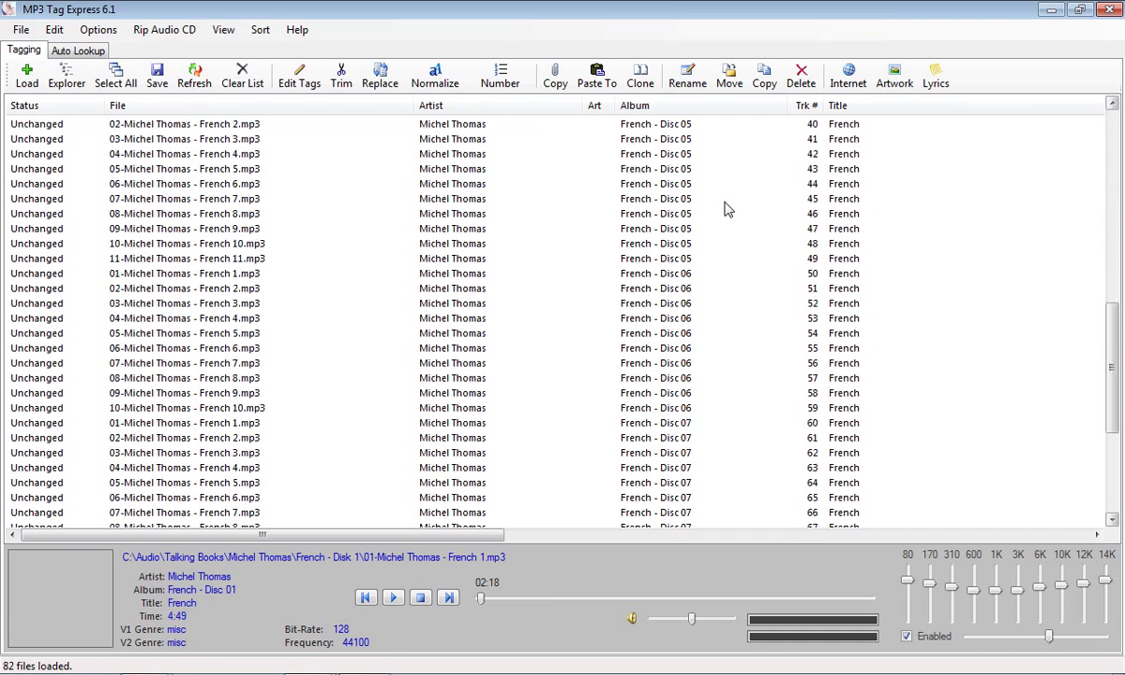
scroll(728, 210, "up", 18)
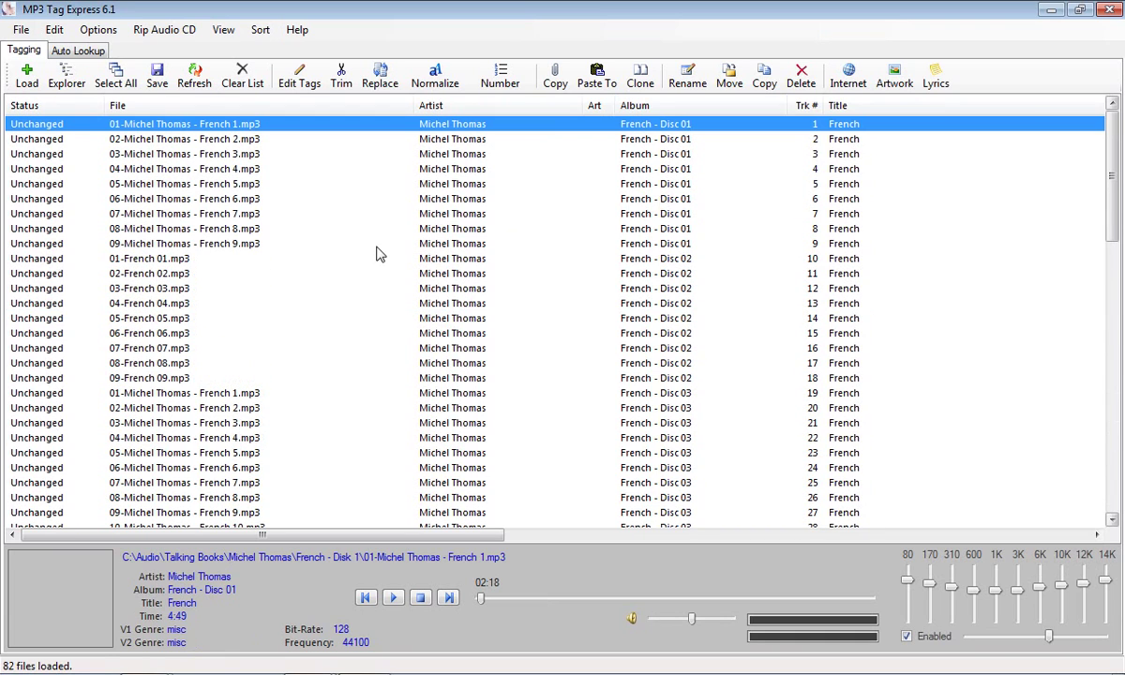
scroll(192, 333, "down", 3)
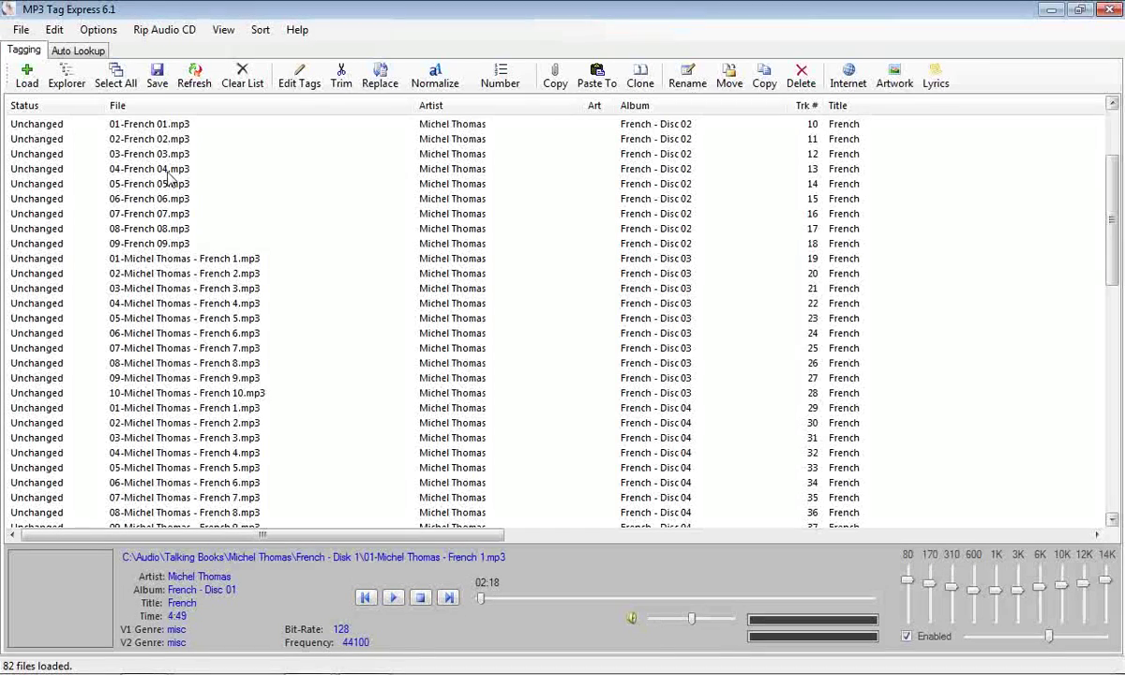
scroll(159, 164, "up", 3)
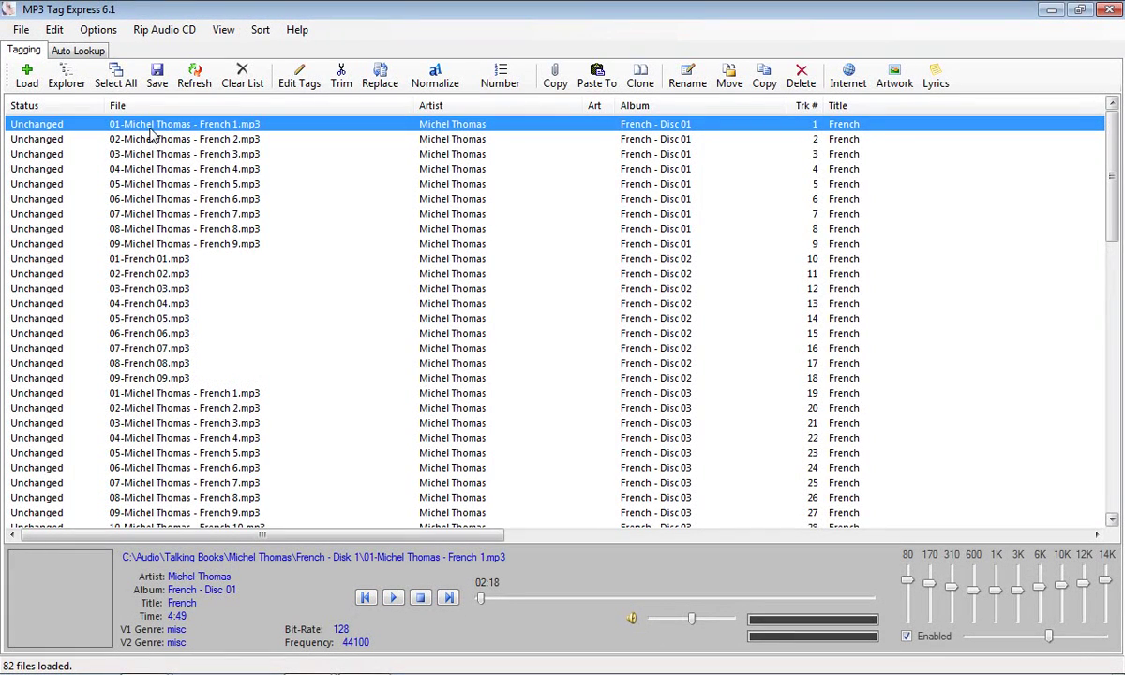
left_click(172, 107)
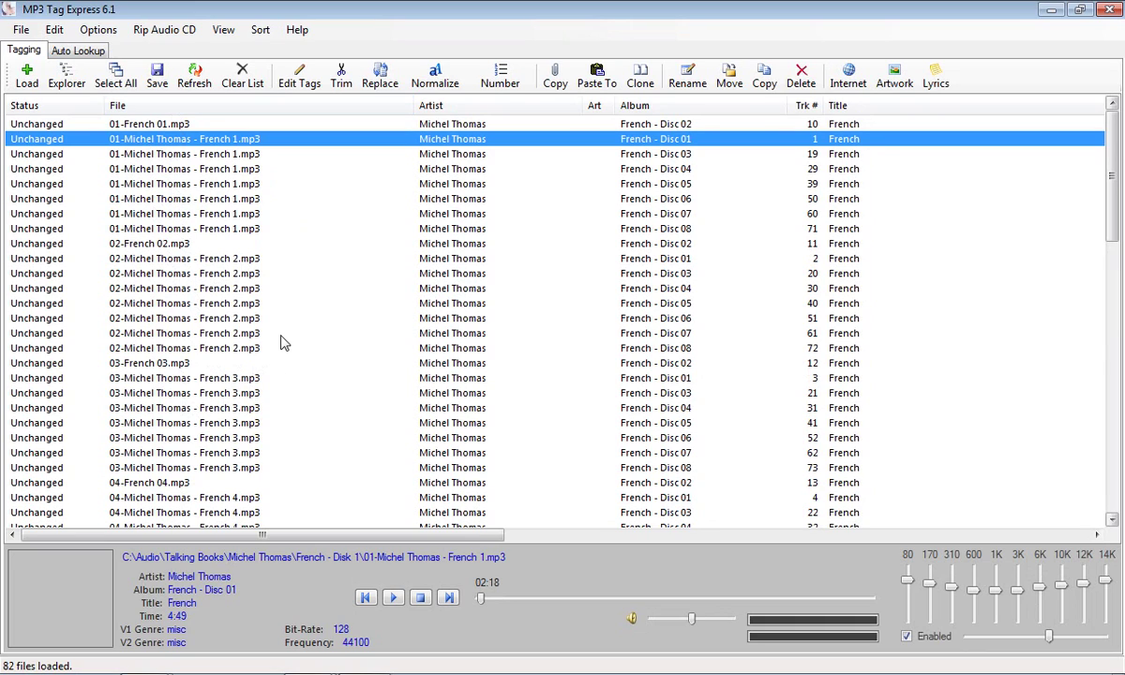
Step: Re-sort the tracks by album and select all 82 of them
left_click(708, 106)
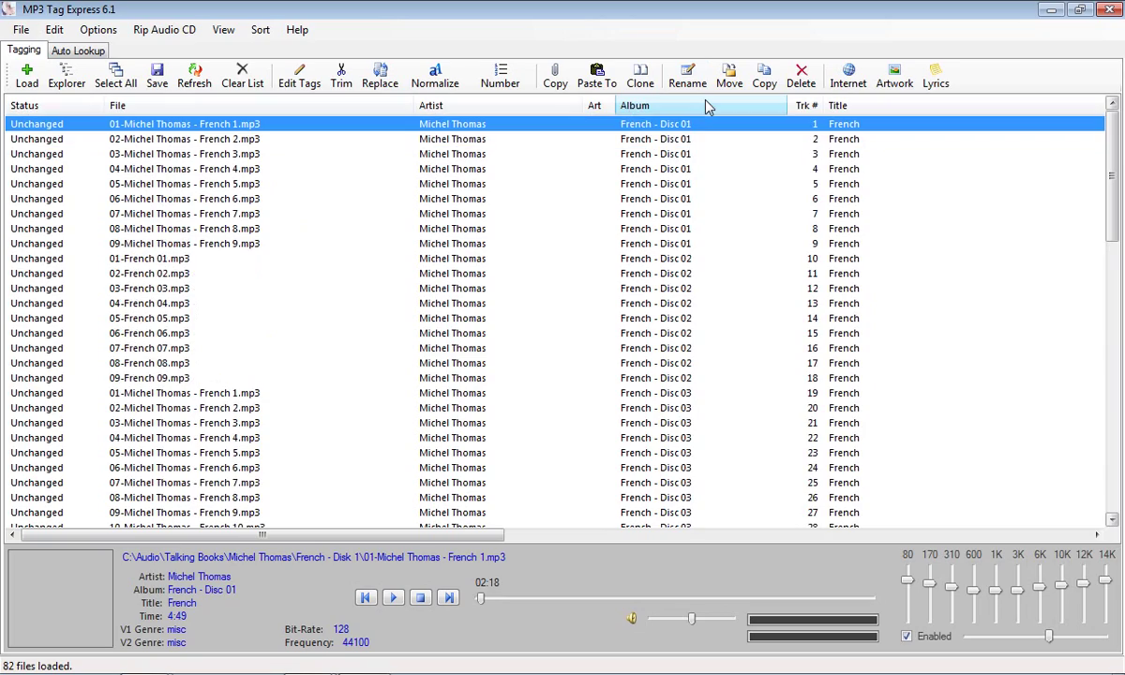
scroll(159, 143, "down", 9)
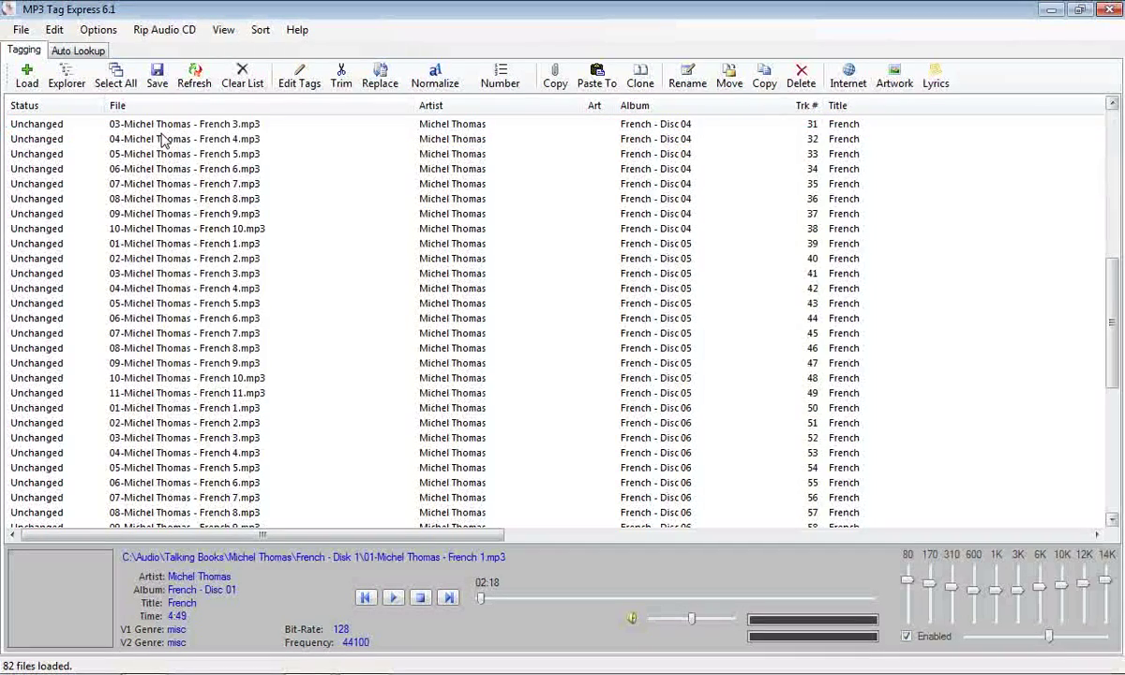
scroll(164, 122, "up", 7)
left_click(126, 84)
scroll(183, 140, "up", 2)
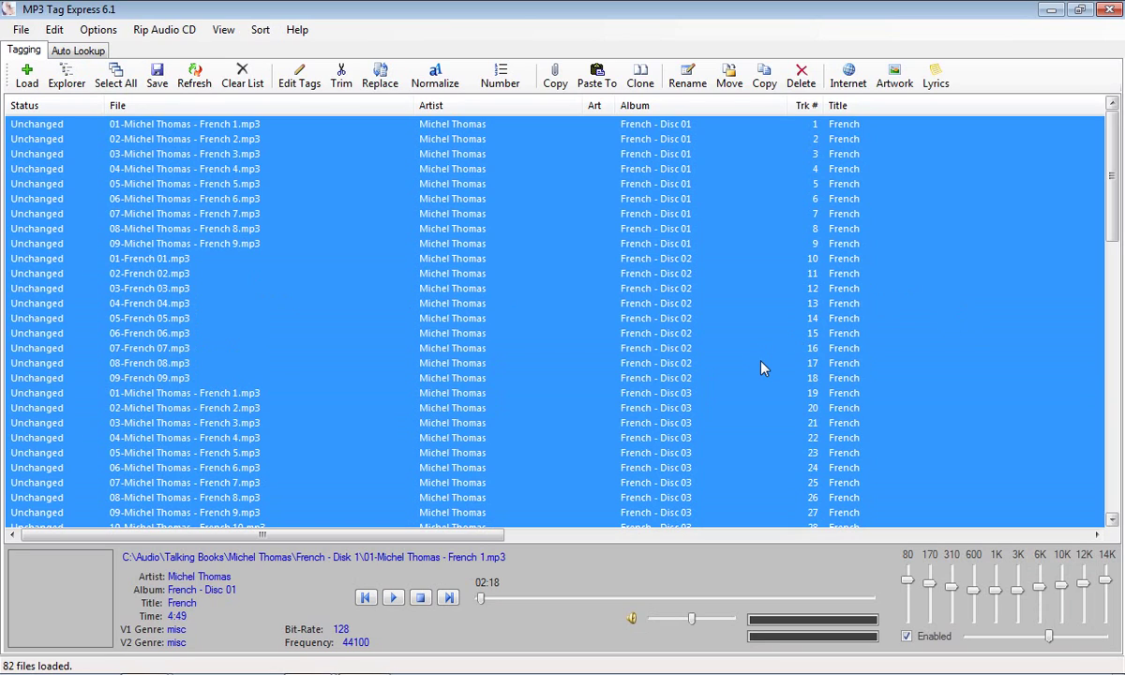
Step: Set up a bulk rename to 'Michel Thomas French' with a two-digit 00 numbering mask
left_click(687, 76)
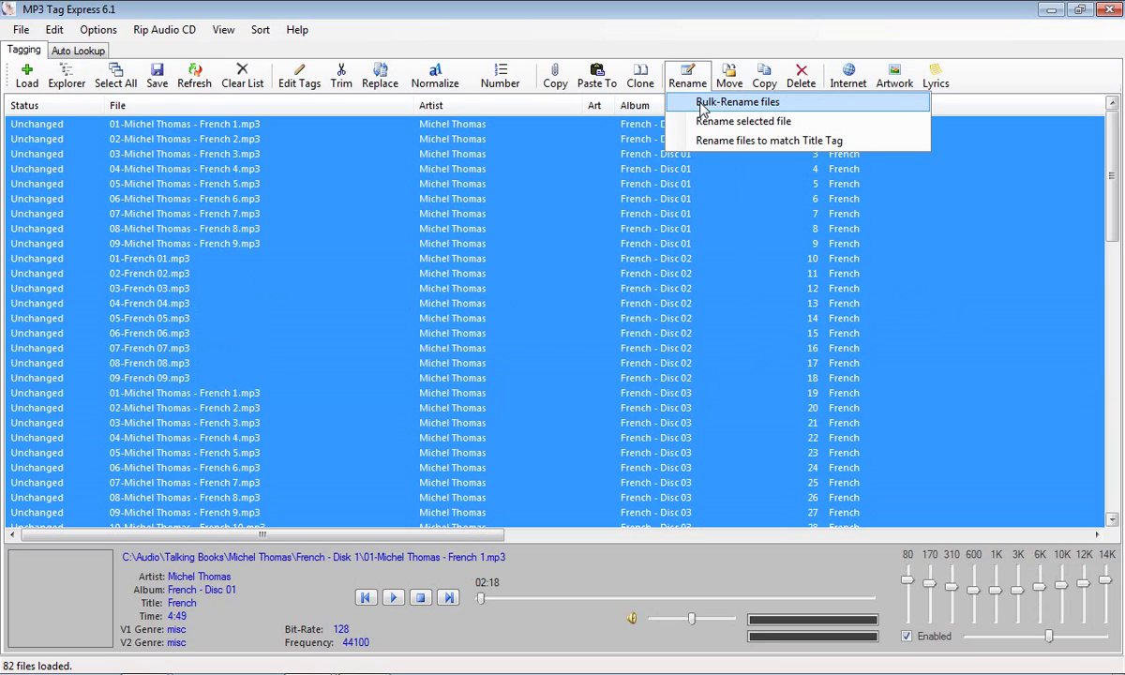
left_click(724, 103)
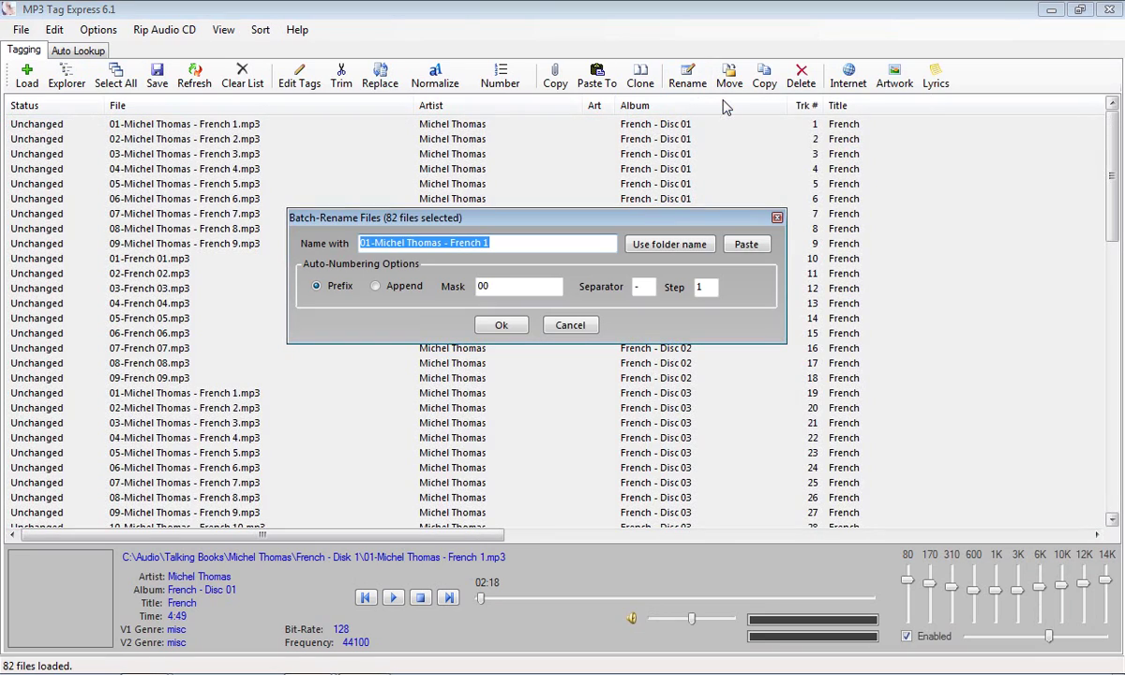
left_click(525, 242)
key("BackSpace")
key("BackSpace")
key("BackSpace")
key("BackSpace")
key("BackSpace")
key("BackSpace")
key("BackSpace")
key("BackSpace")
key("BackSpace")
key("BackSpace")
key("BackSpace")
key("BackSpace")
key("BackSpace")
key("BackSpace")
key("BackSpace")
key("BackSpace")
key("BackSpace")
key("BackSpace")
key("BackSpace")
key("BackSpace")
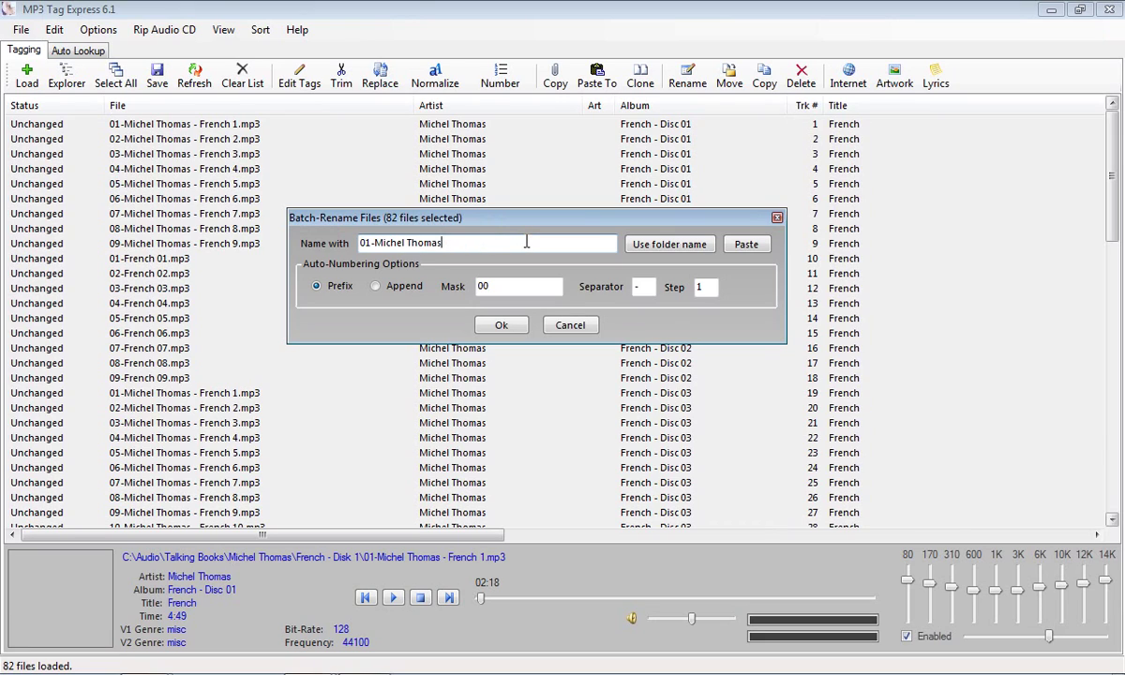
type("Michel Thomas French")
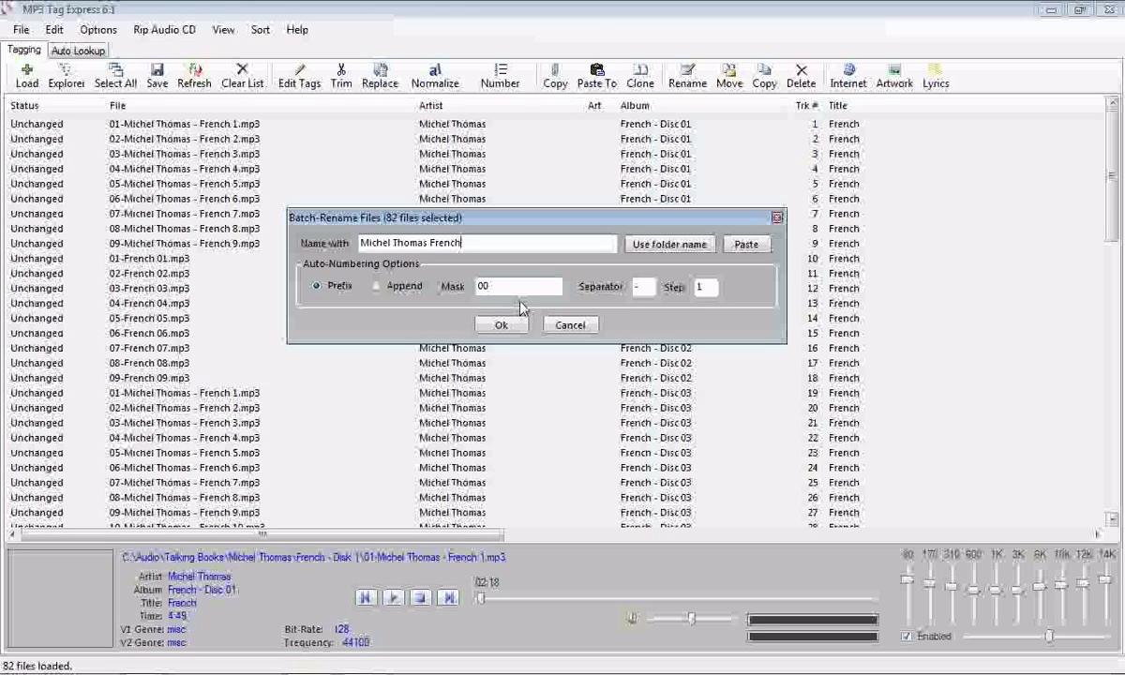
left_click(526, 292)
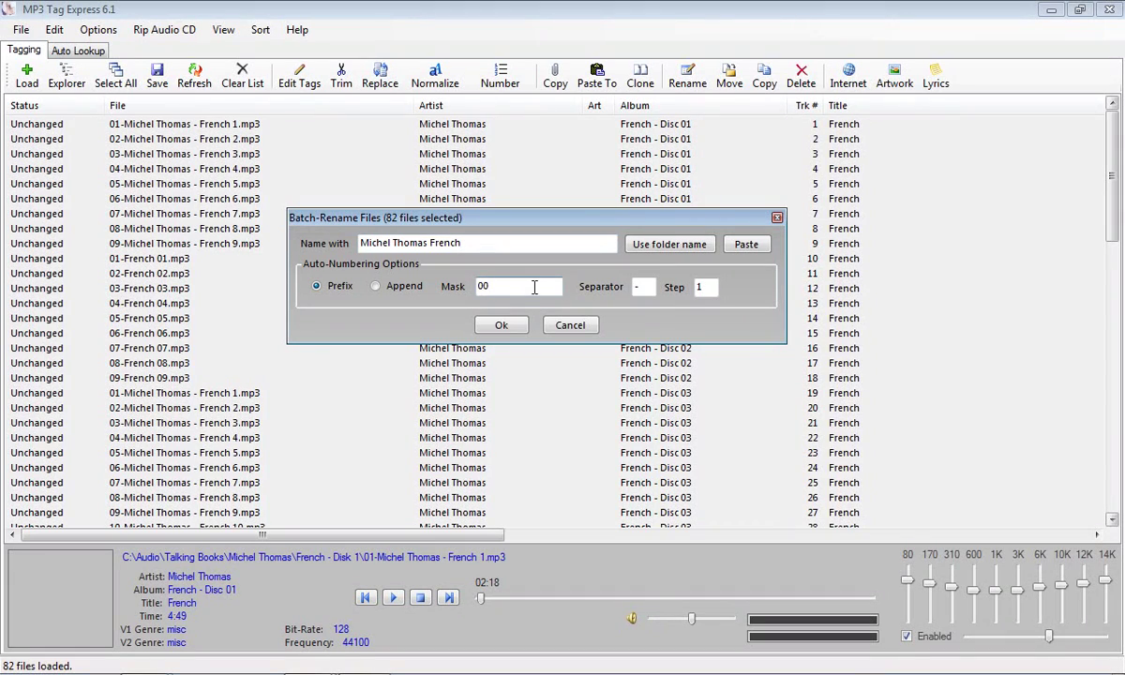
type("00")
key("BackSpace")
key("BackSpace")
type("00")
key("BackSpace")
key("BackSpace")
Step: Apply the batch rename and confirm files run 01- to 82-Michel Thomas French.mp3
left_click(503, 325)
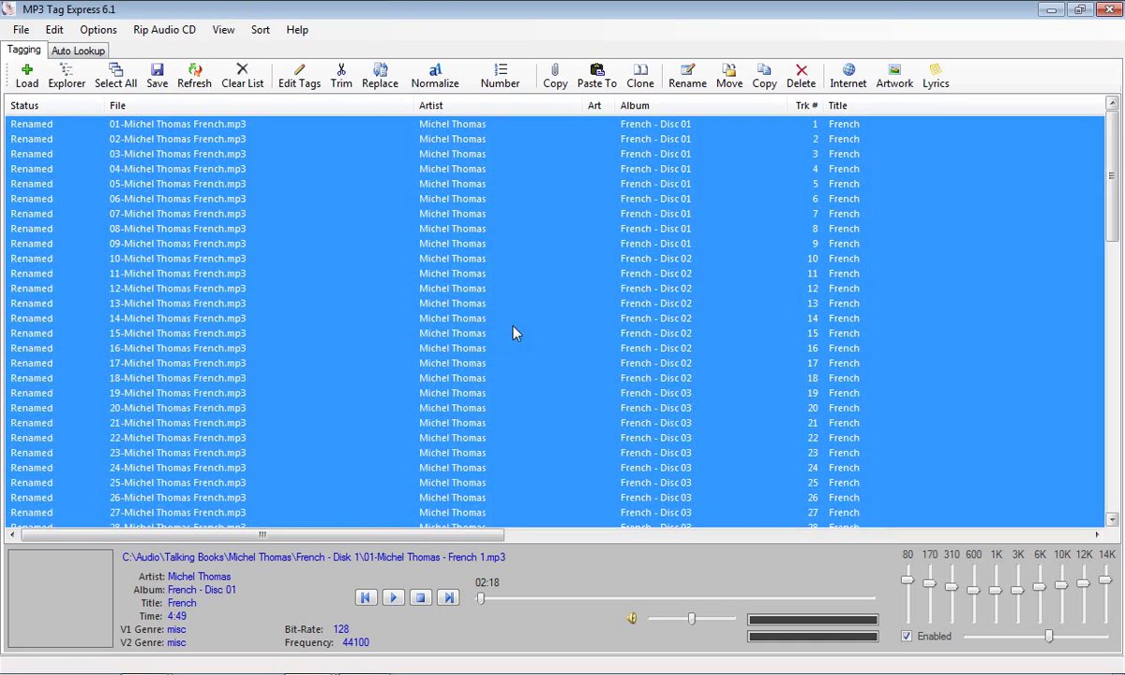
scroll(459, 261, "down", 15)
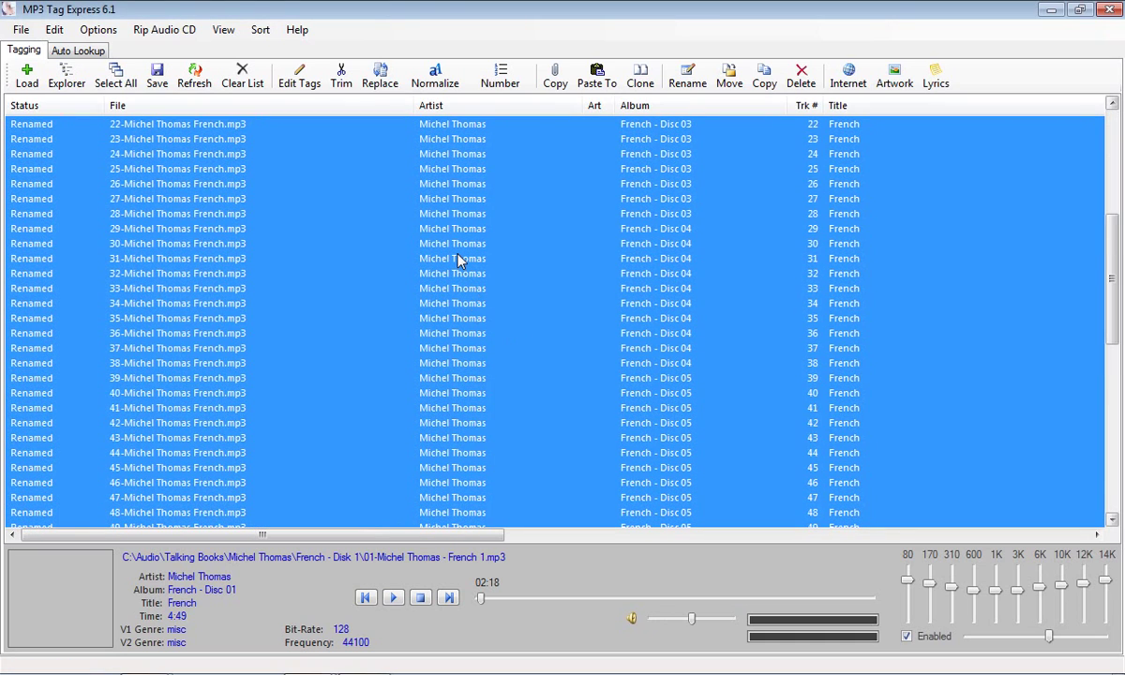
scroll(459, 261, "down", 4)
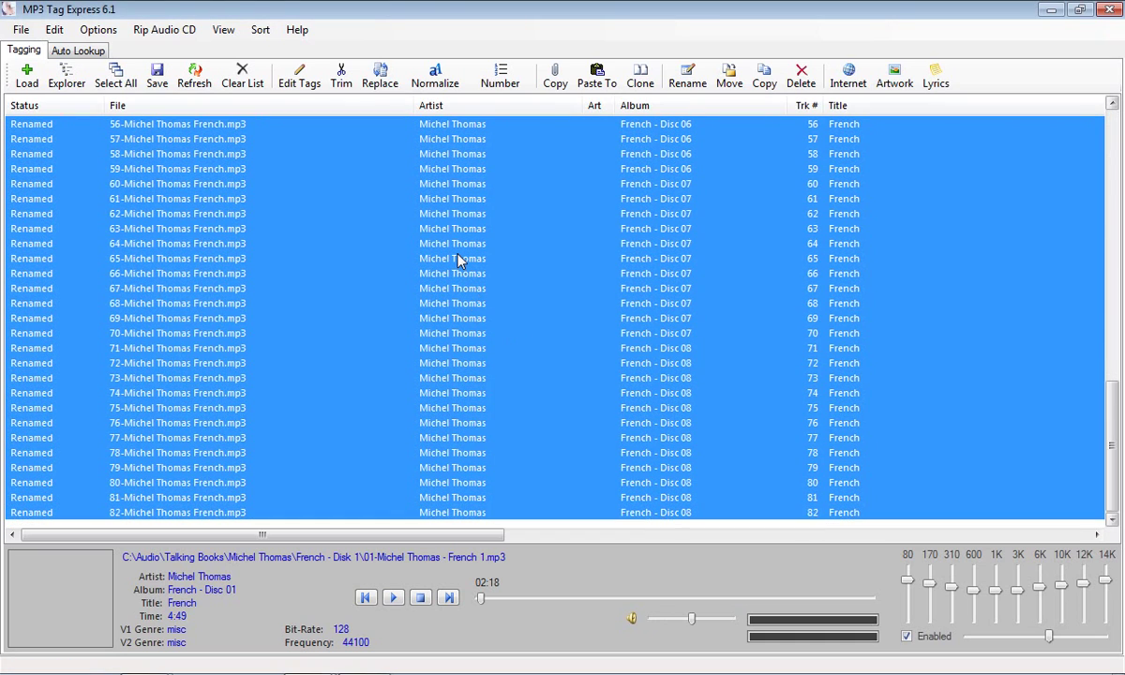
scroll(459, 260, "up", 11)
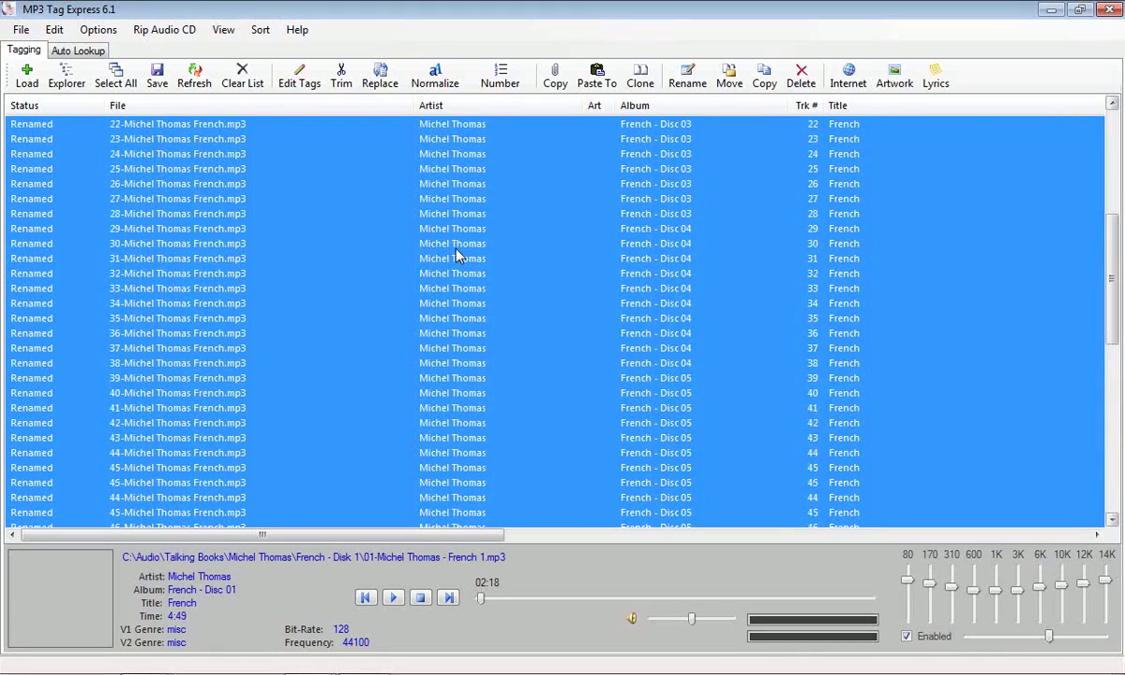
scroll(459, 256, "down", 10)
scroll(294, 423, "up", 11)
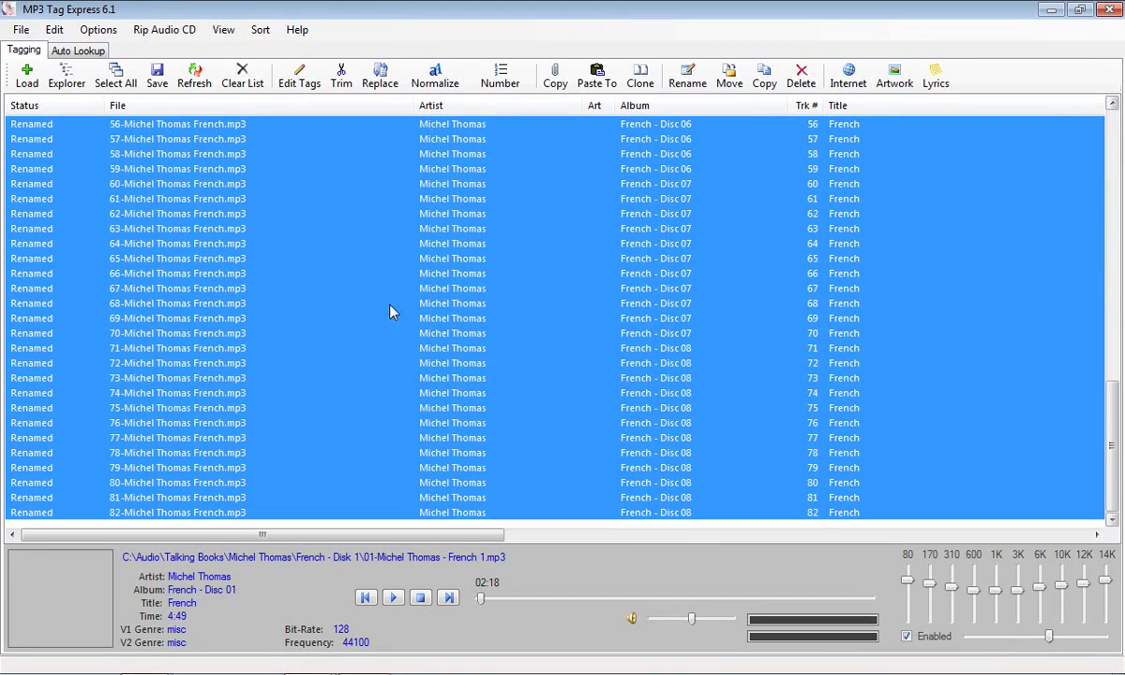
scroll(379, 293, "up", 7)
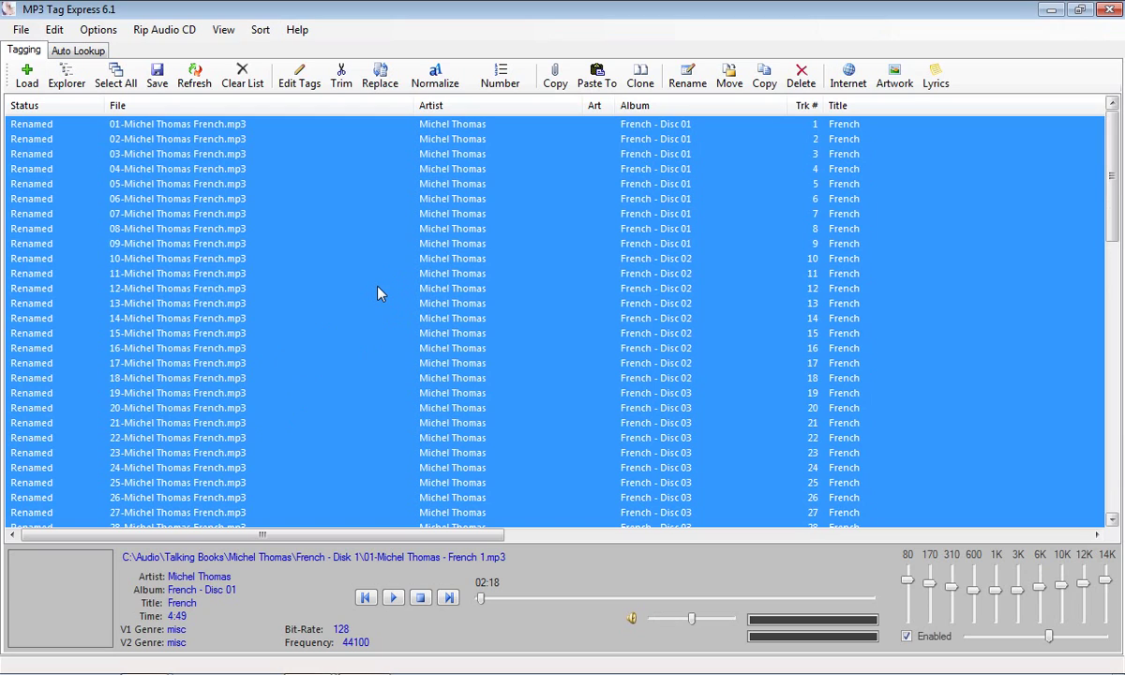
scroll(376, 292, "down", 17)
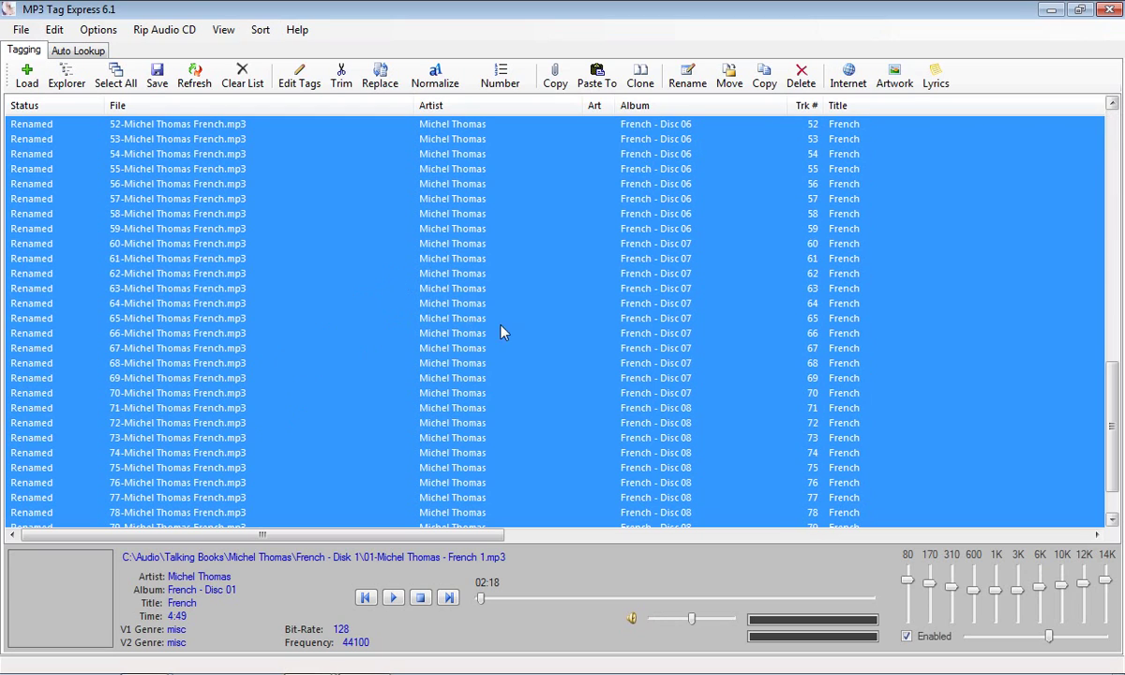
scroll(532, 318, "down", 2)
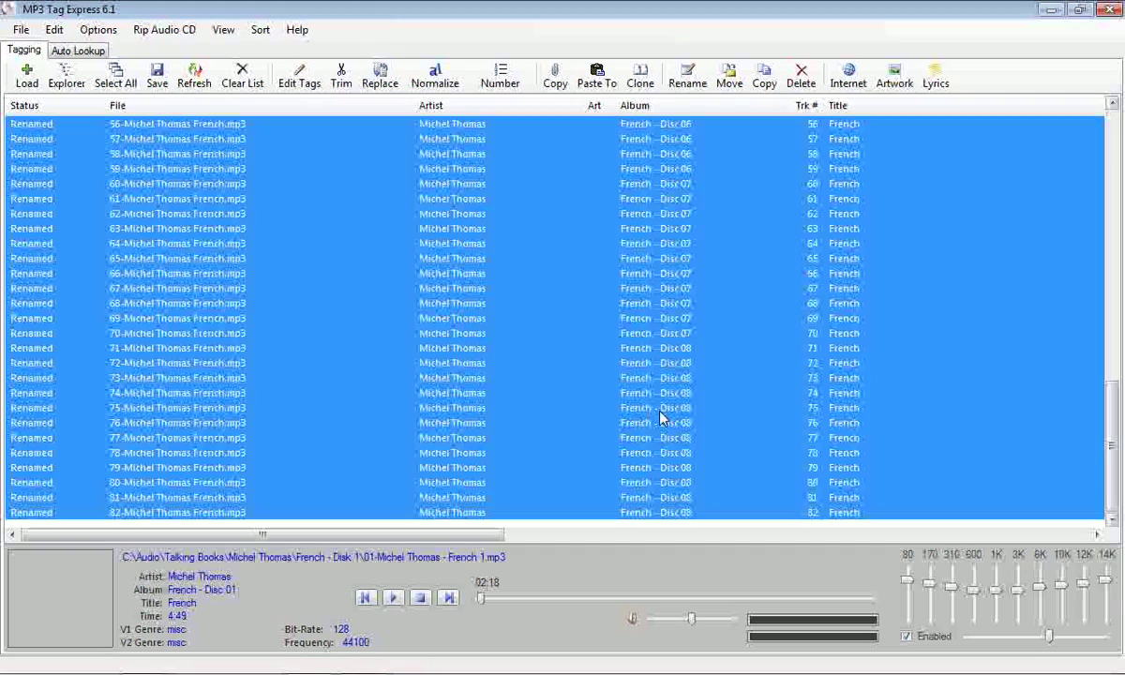
scroll(699, 453, "up", 13)
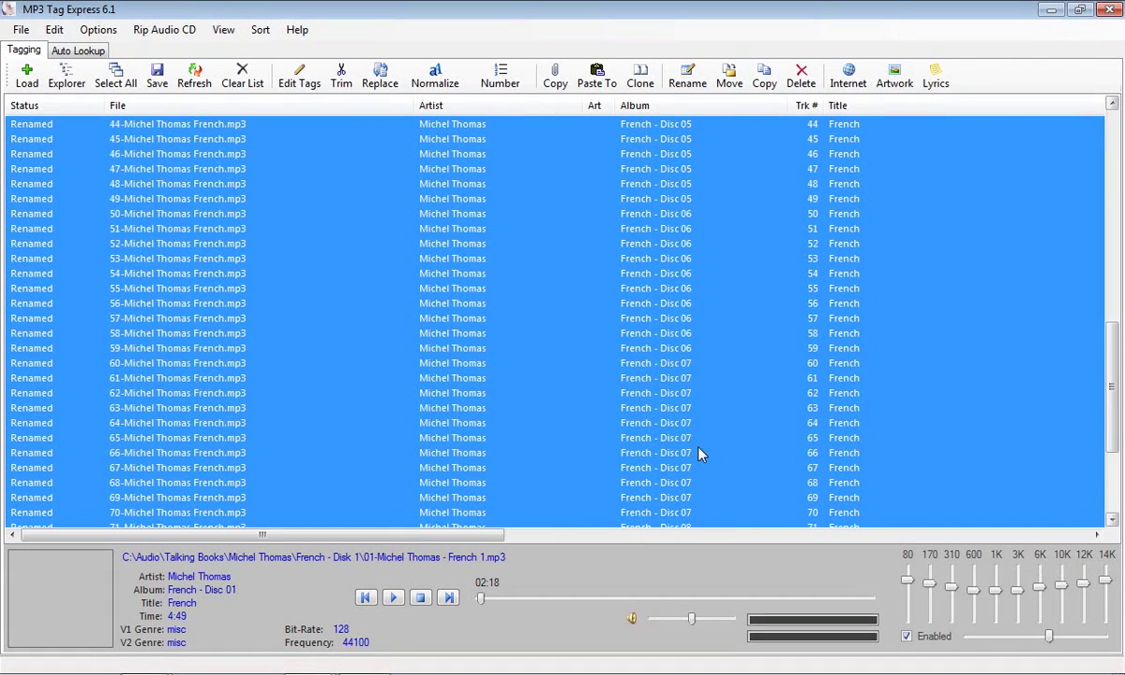
scroll(695, 432, "up", 5)
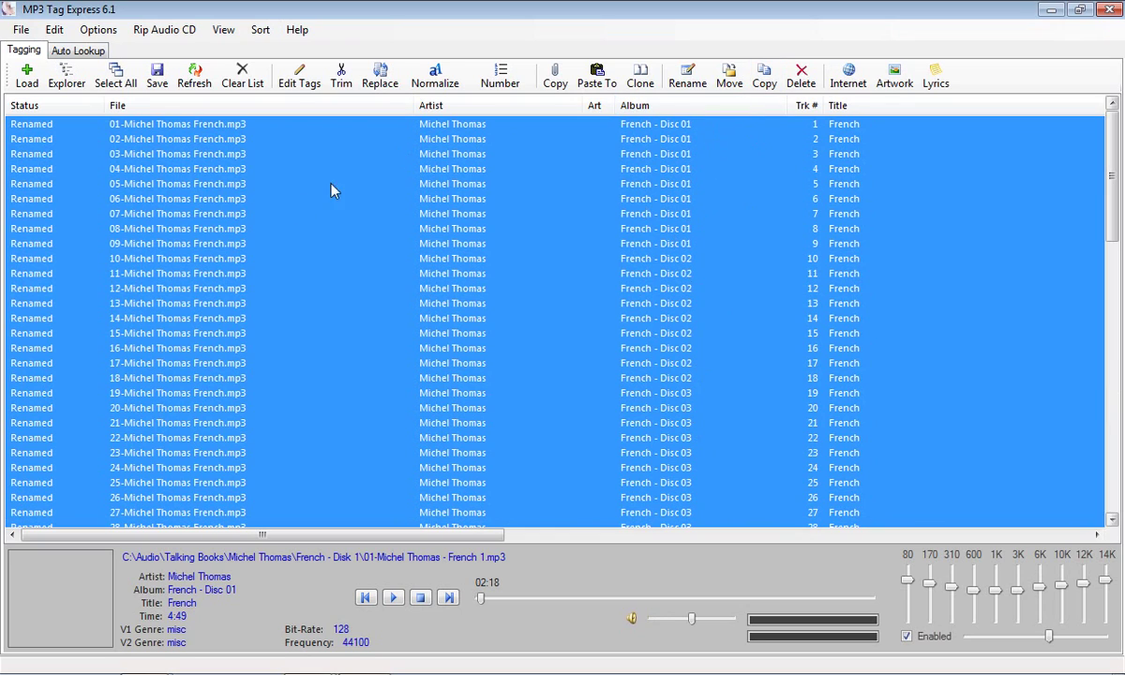
Step: Select all 82 renamed Michel Thomas French tracks and save them to disk
left_click(132, 84)
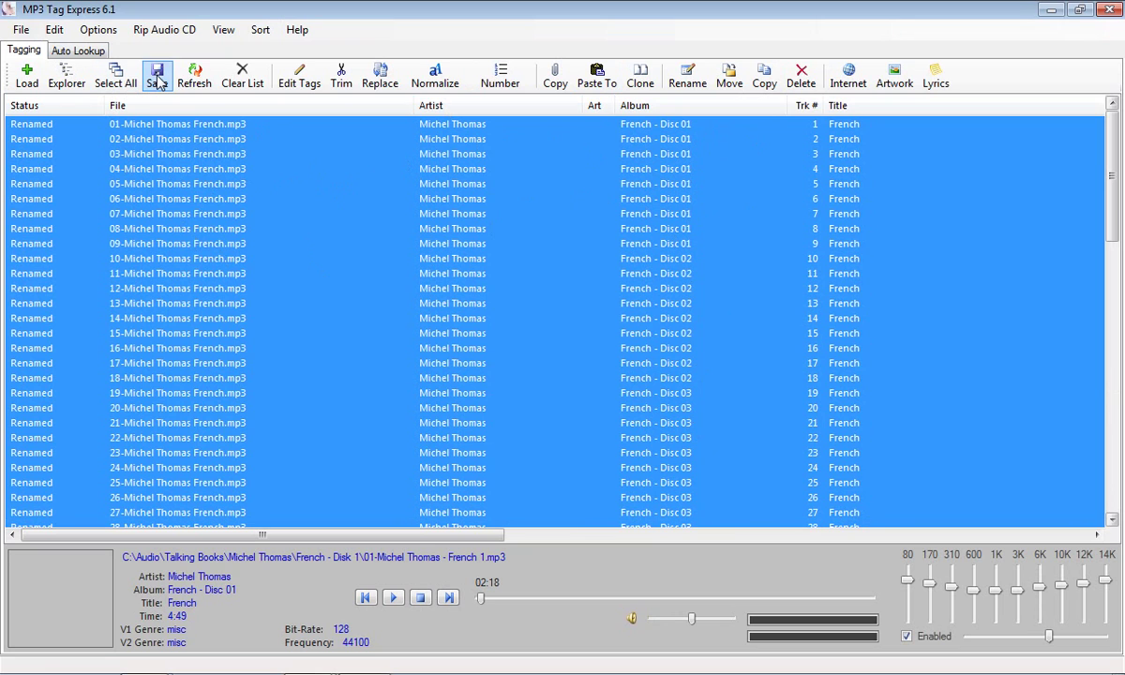
left_click(158, 80)
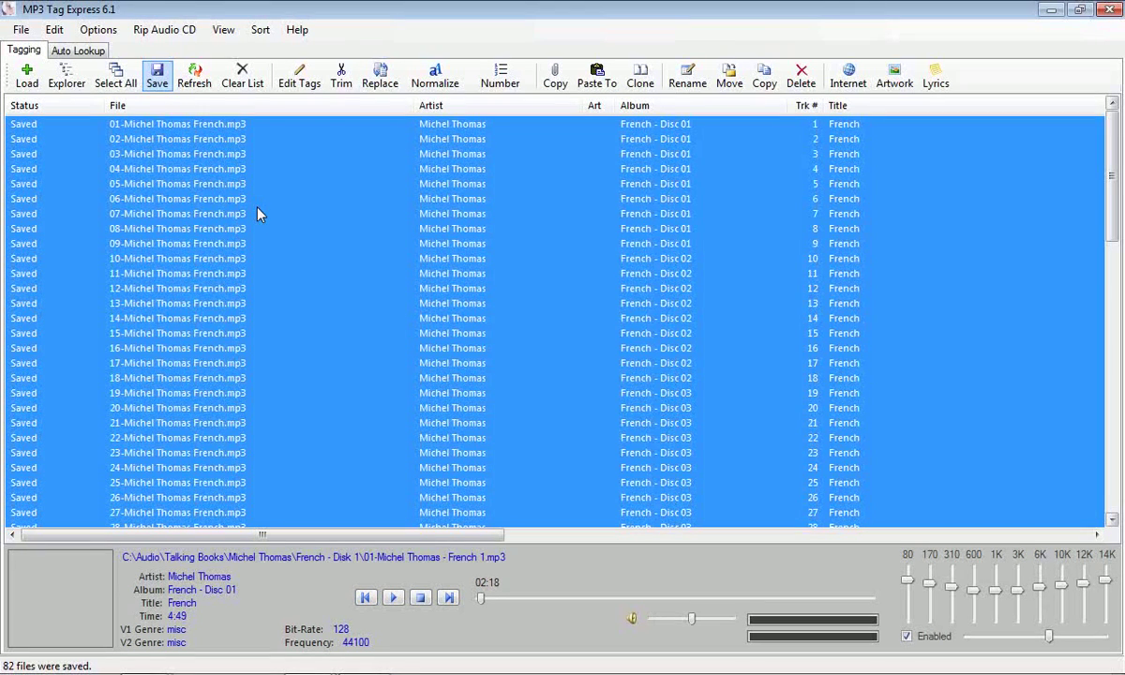